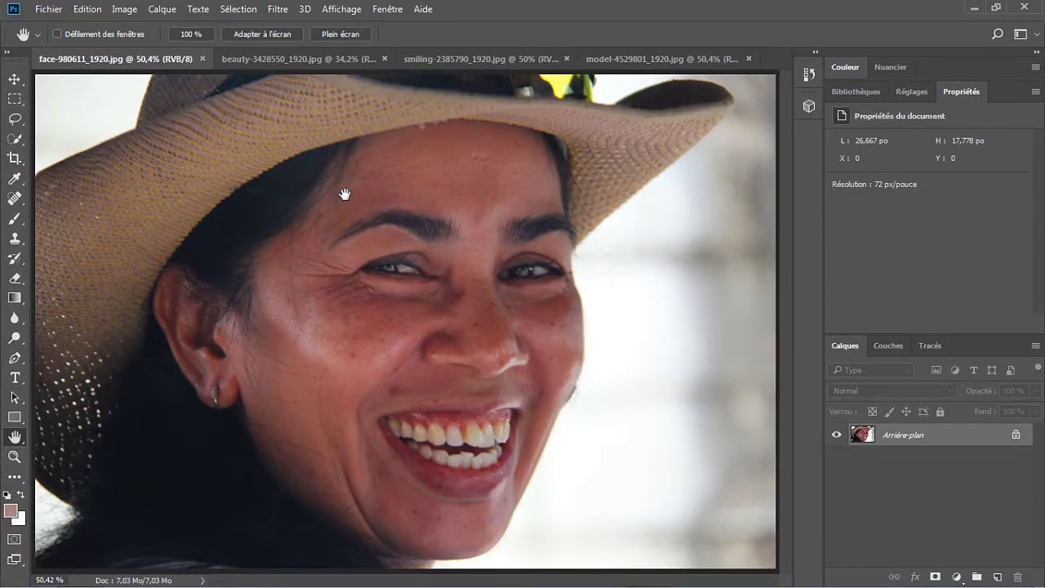
Zoom onto the teeth and add a Hue/Saturation layer at hue +180, saturation +100, with its mask inverted to black.
click(16, 459)
mouse_move(412, 435)
mouse_down()
mouse_move(502, 462)
mouse_move(252, 299)
mouse_up()
key(h)
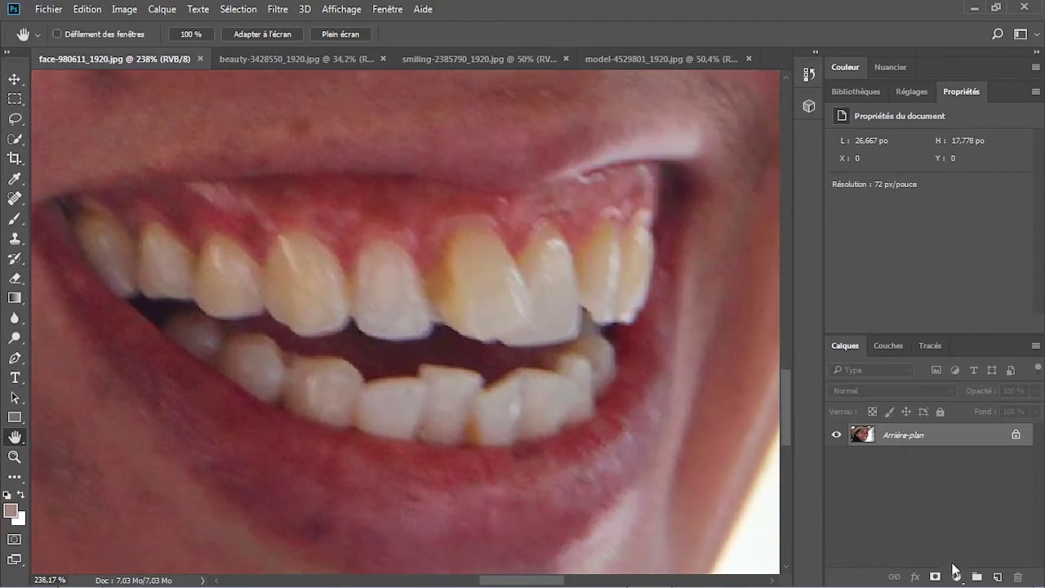
click(956, 577)
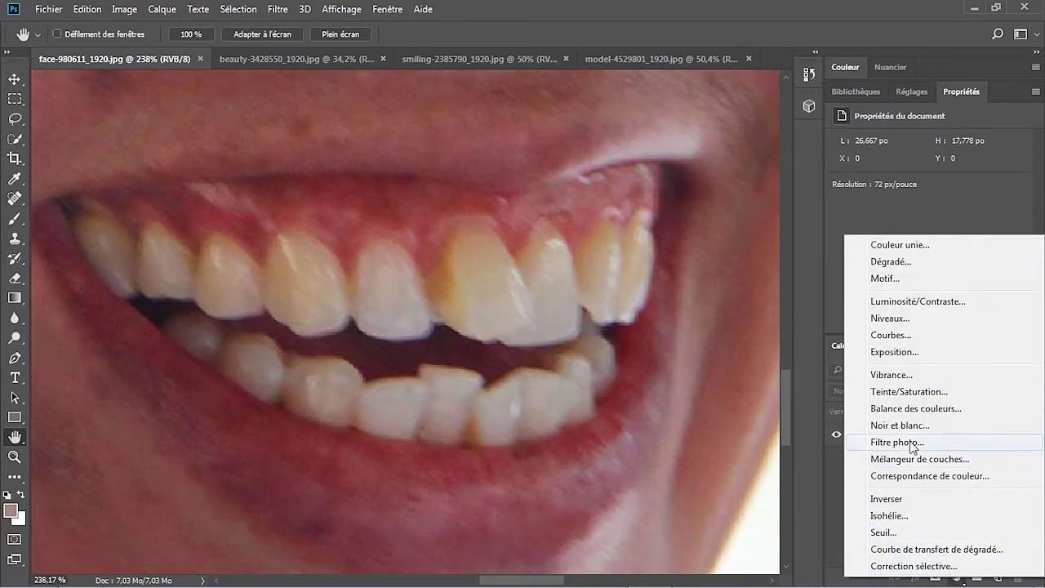
click(907, 392)
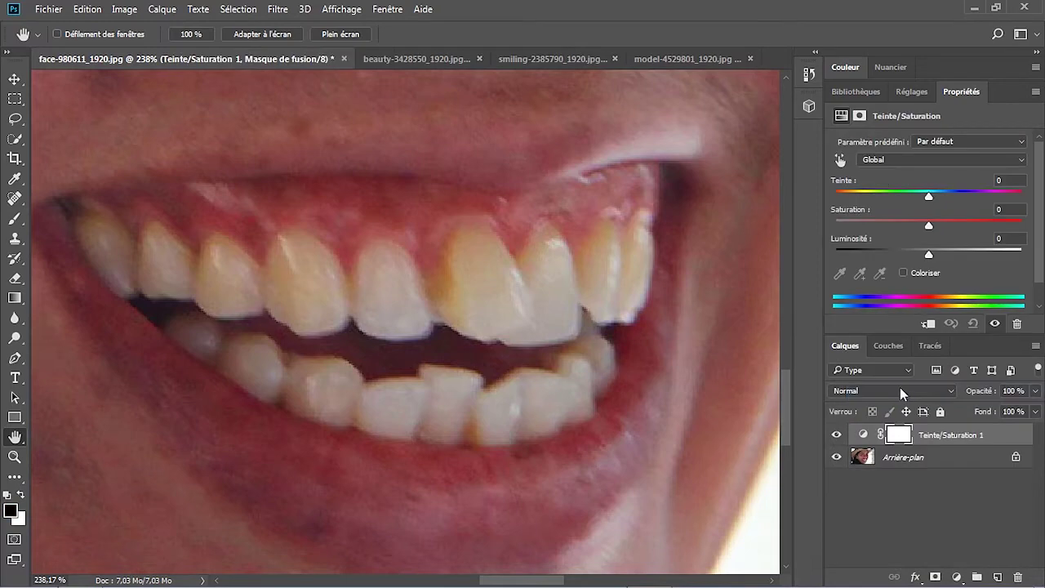
drag(929, 197, 1021, 196)
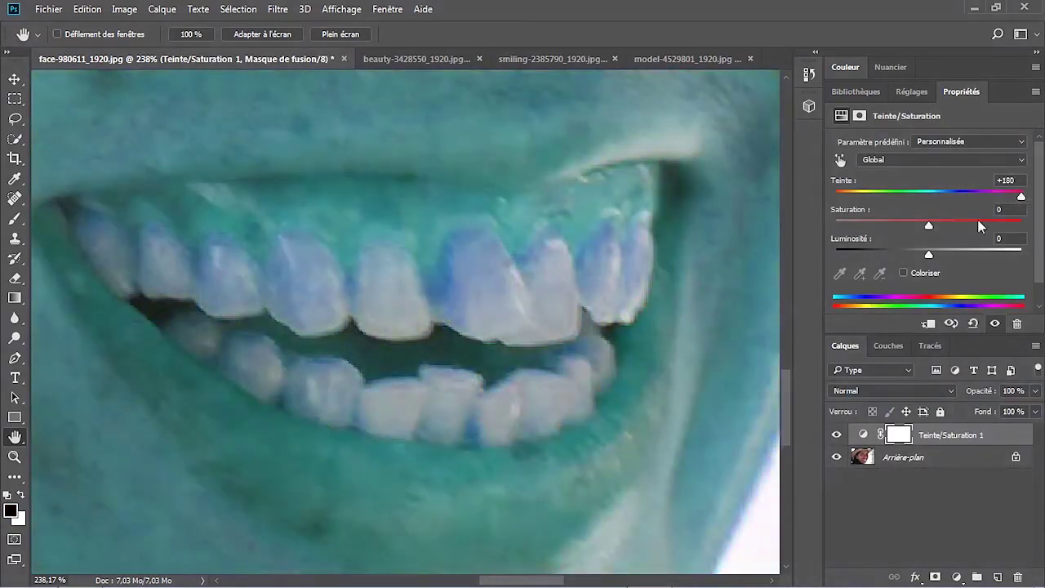
drag(936, 224, 1021, 225)
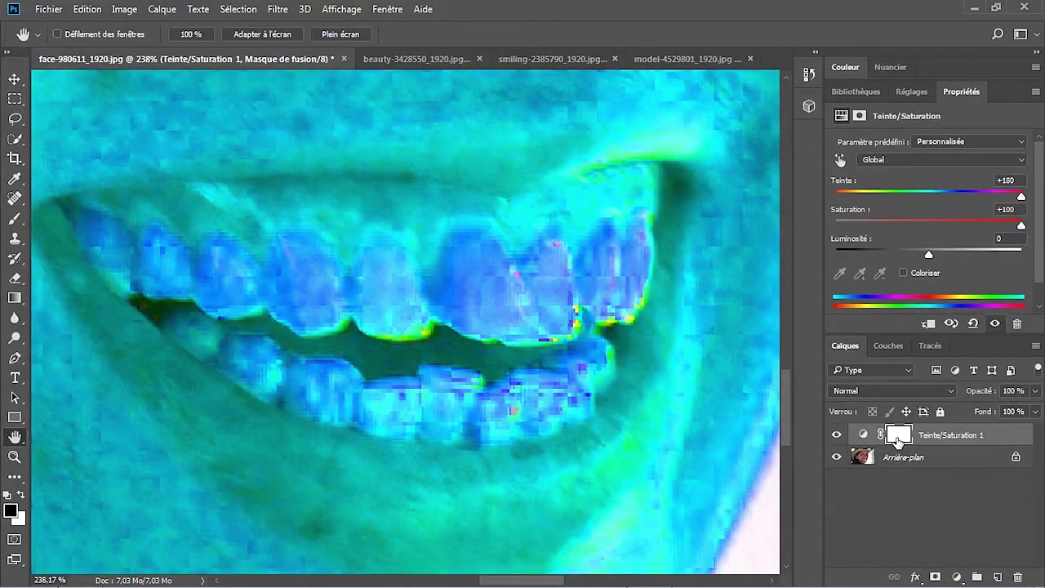
key(ctrl+i)
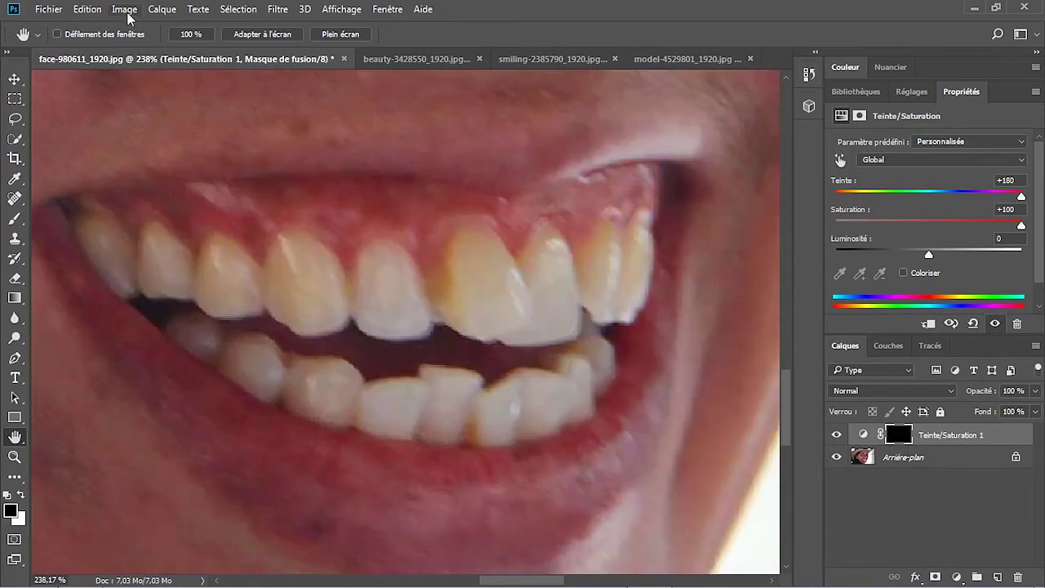
click(125, 9)
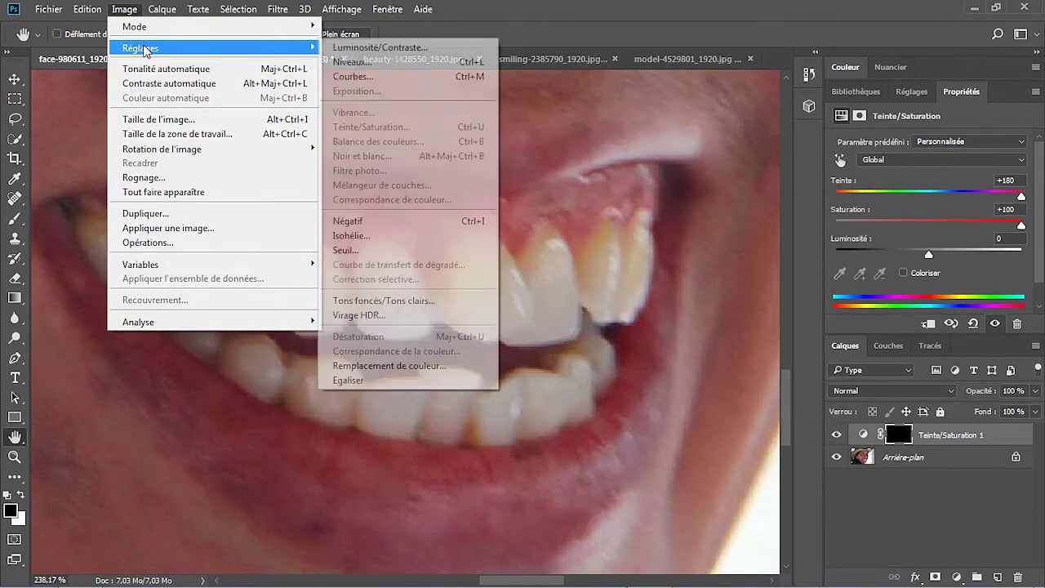
mouse_move(141, 48)
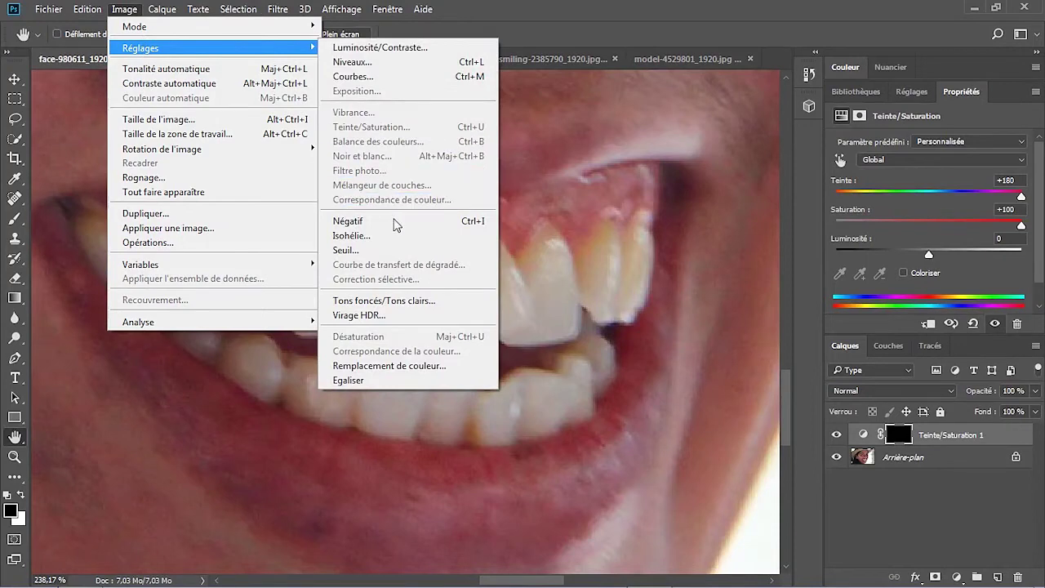
click(595, 296)
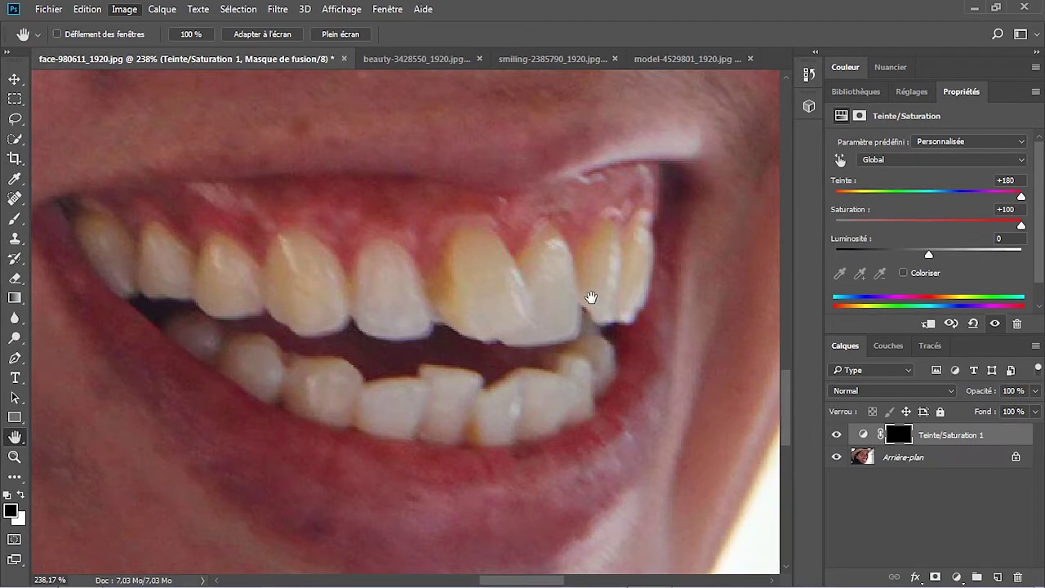
Paint white on the mask with a 10 px brush along the upper teeth outline.
click(15, 219)
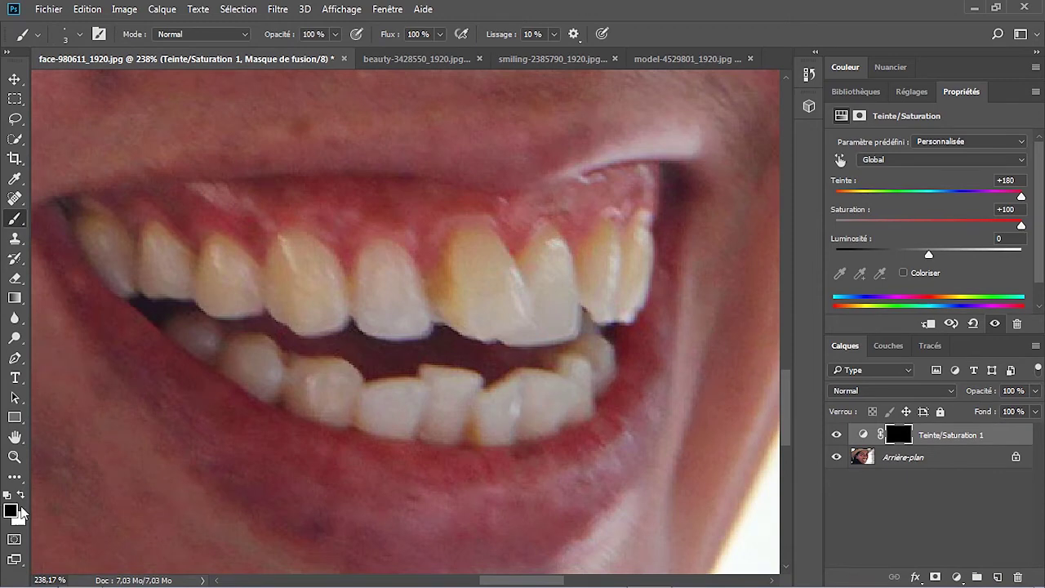
click(21, 495)
click(81, 32)
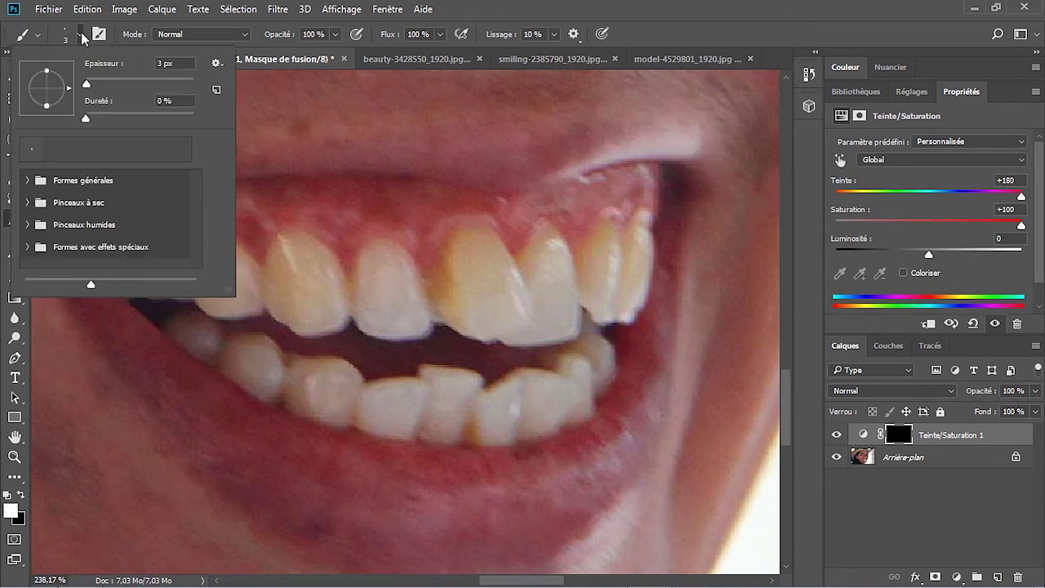
text(10)
key(Return)
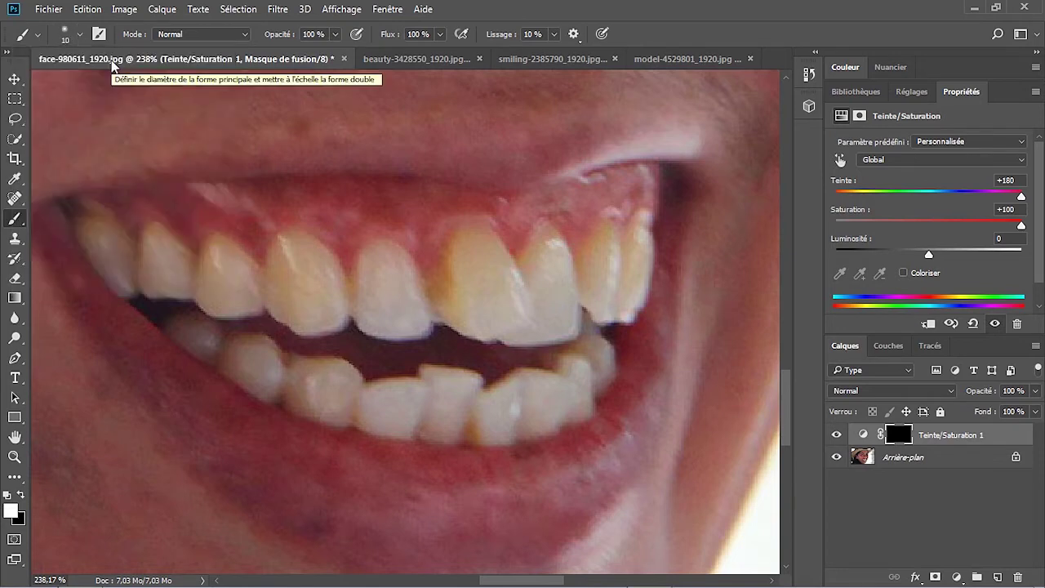
mouse_move(85, 224)
mouse_down()
mouse_move(222, 243)
mouse_move(282, 237)
mouse_move(354, 278)
mouse_move(426, 298)
mouse_move(506, 243)
mouse_move(516, 276)
mouse_move(578, 301)
mouse_move(641, 233)
mouse_move(612, 316)
mouse_move(490, 341)
mouse_move(232, 312)
mouse_move(110, 276)
mouse_up()
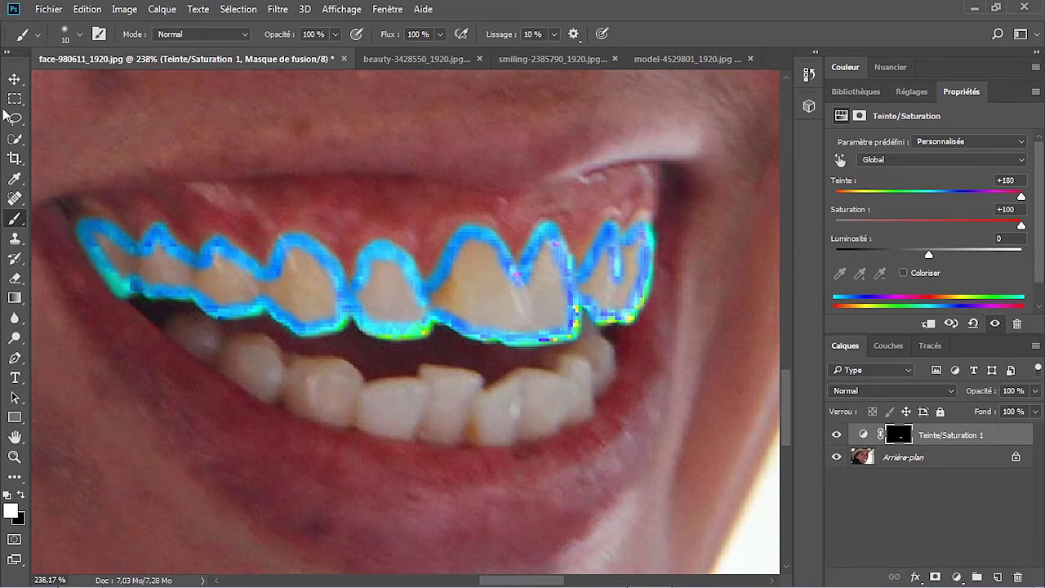
Fill in the mask over the upper teeth with a 20 px brush.
click(75, 40)
text(20)
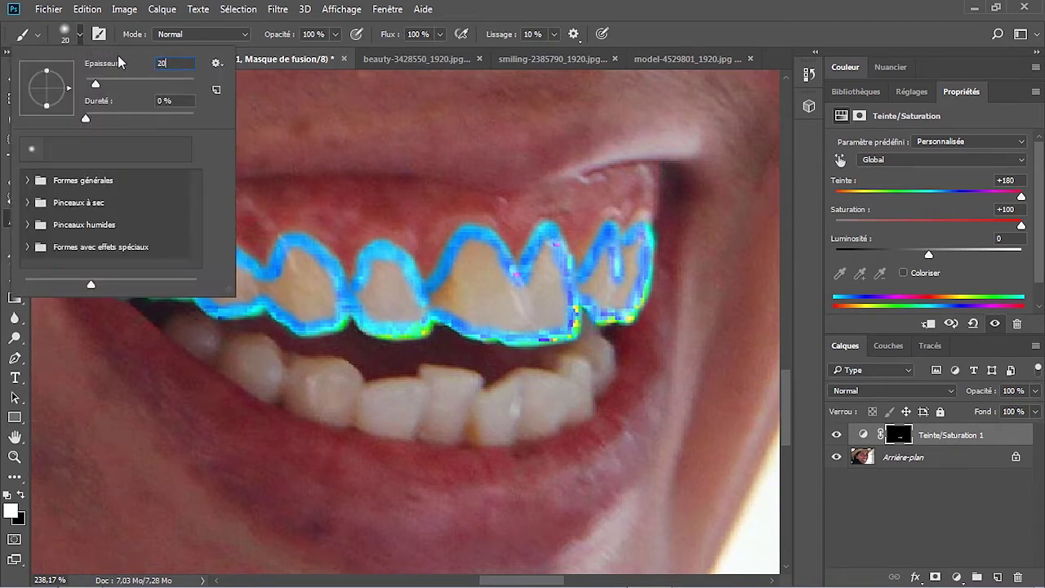
key(Return)
mouse_move(98, 241)
mouse_down()
mouse_move(140, 264)
mouse_move(222, 264)
mouse_move(307, 285)
mouse_move(482, 302)
mouse_move(536, 301)
mouse_move(621, 270)
mouse_move(521, 280)
mouse_up()
Paint the lower teeth into the mask with a 10 px brush.
click(72, 45)
double_click(179, 66)
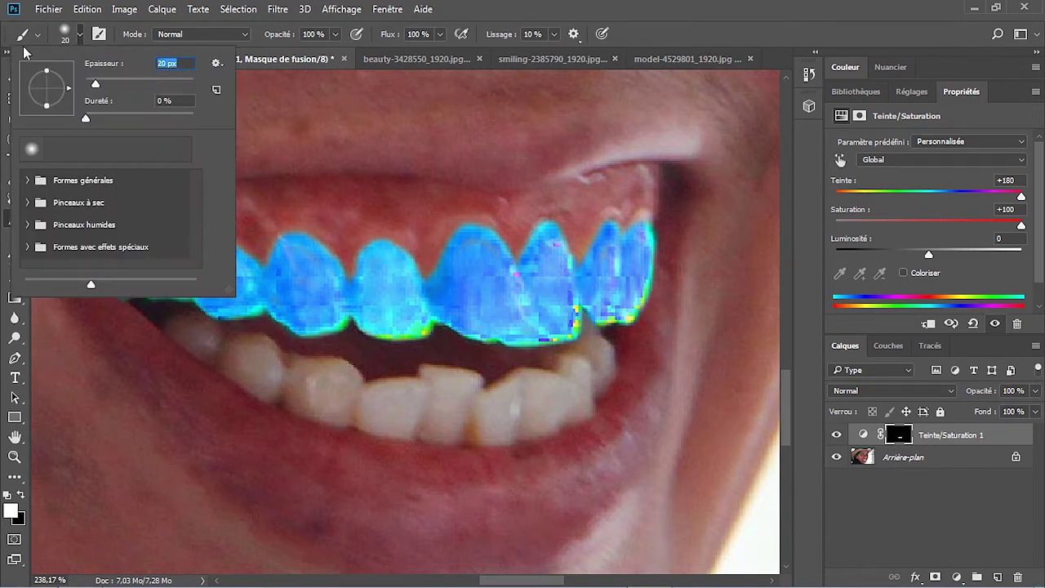
text(10)
key(Return)
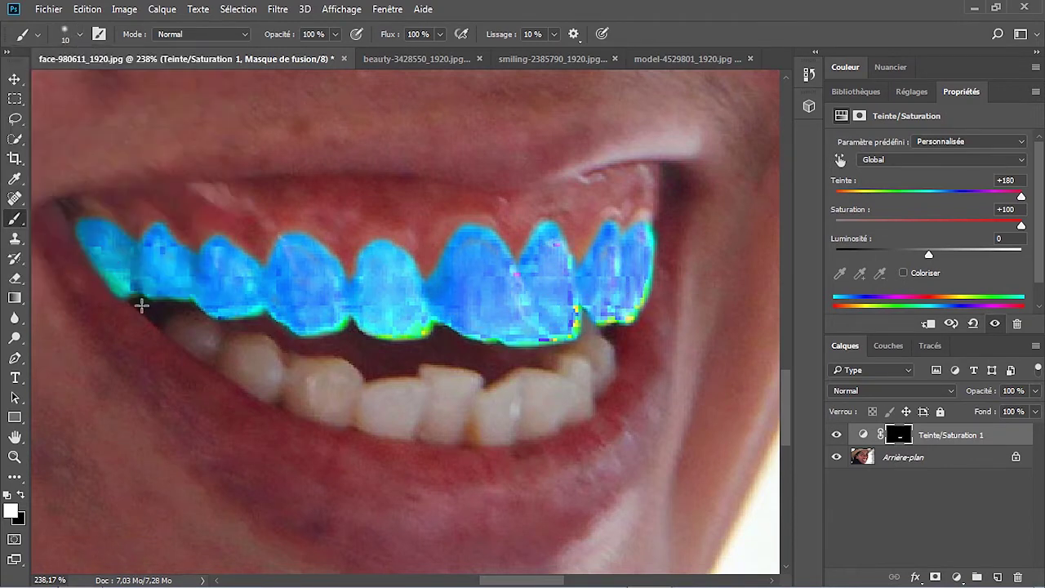
mouse_move(175, 327)
mouse_down()
mouse_move(240, 348)
mouse_move(273, 392)
mouse_move(365, 412)
mouse_move(478, 380)
mouse_move(457, 432)
mouse_move(551, 392)
mouse_move(584, 351)
mouse_move(596, 392)
mouse_move(572, 383)
mouse_move(572, 347)
mouse_up()
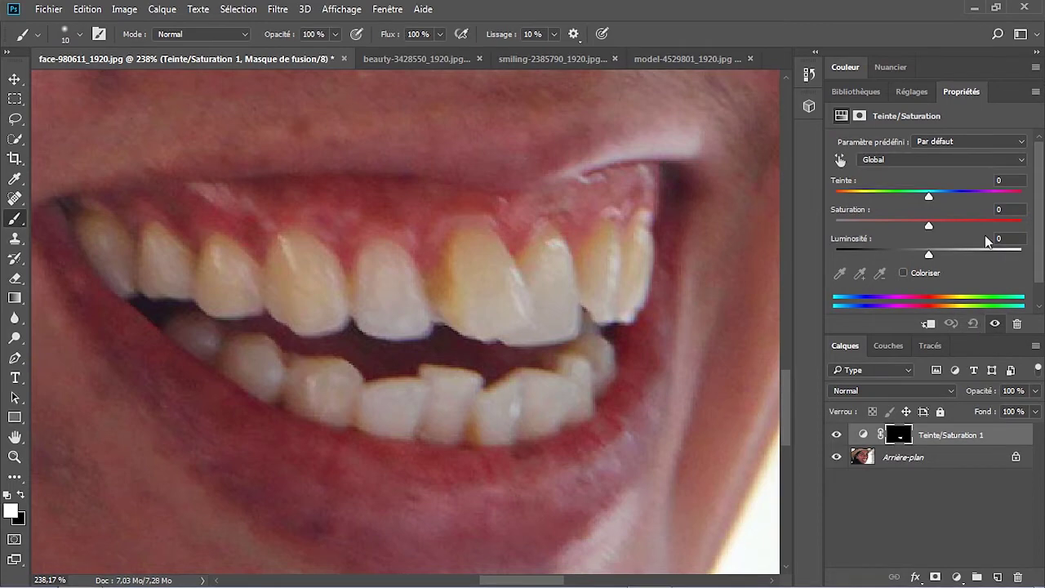
Lower saturation and raise lightness on the teeth, then zoom out to the whole portrait.
mouse_move(930, 227)
mouse_down()
mouse_move(899, 226)
mouse_move(958, 256)
mouse_up()
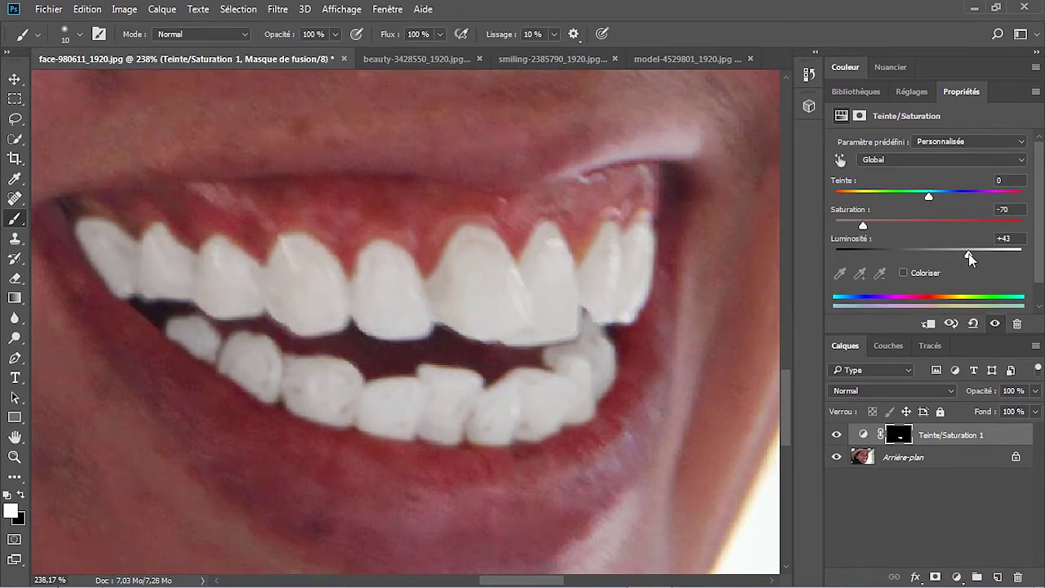
drag(958, 256, 962, 255)
click(15, 457)
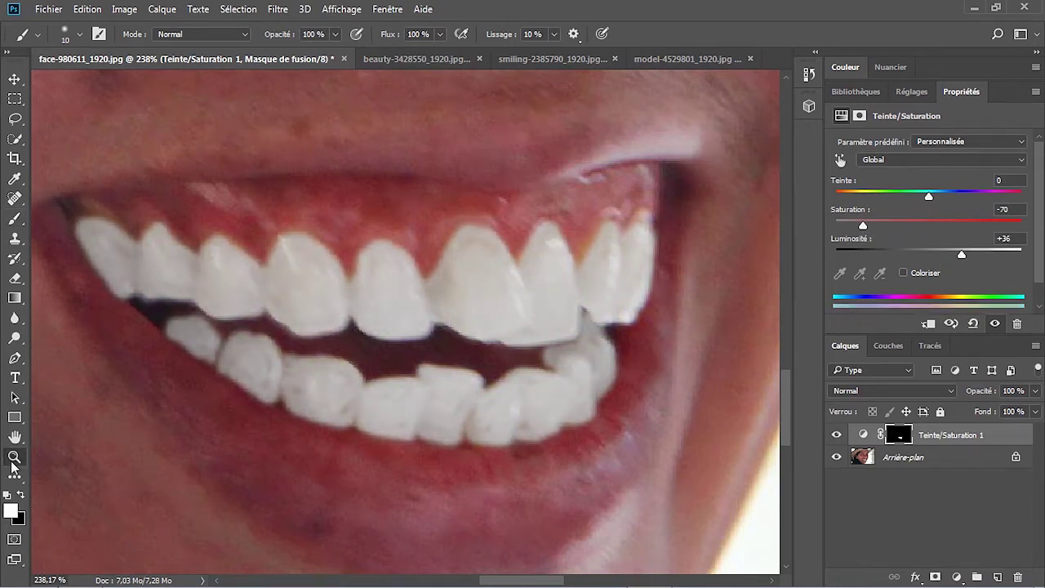
click(438, 37)
click(437, 38)
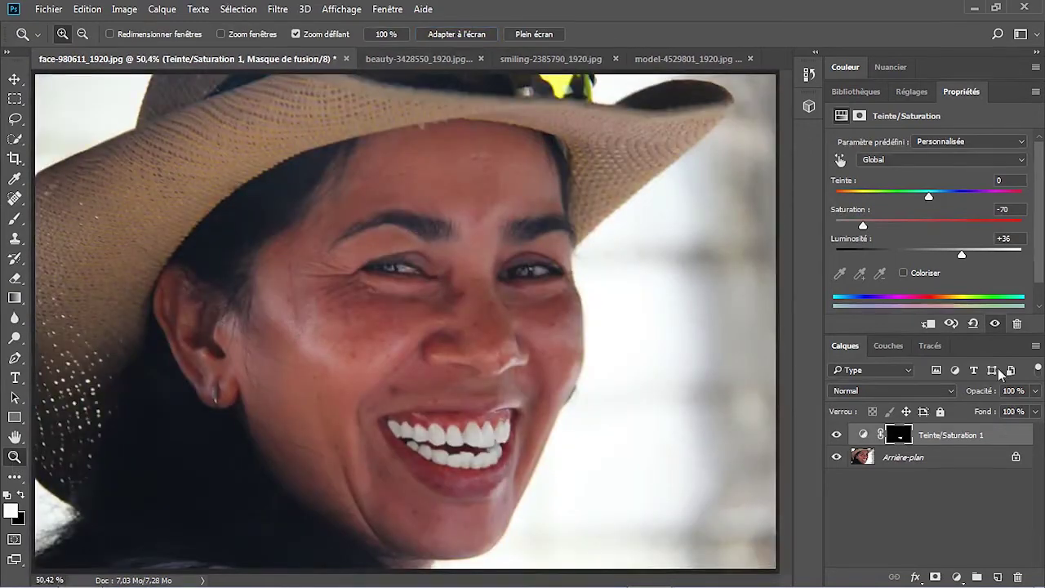
Tone down the lightness, ease the saturation slightly, and toggle the layer to compare before and after.
drag(962, 257, 937, 257)
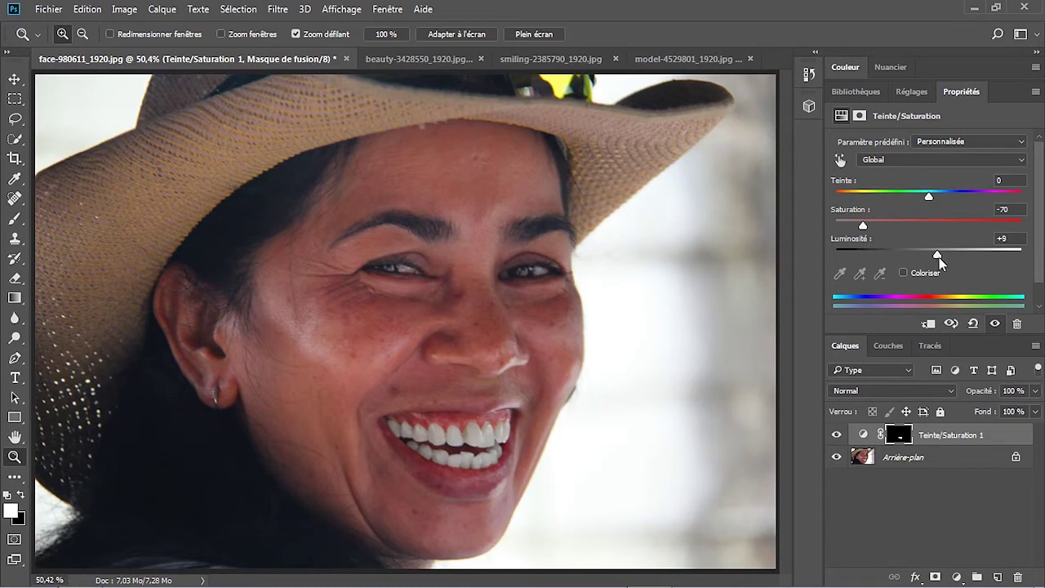
drag(863, 226, 869, 225)
drag(936, 256, 940, 257)
click(837, 436)
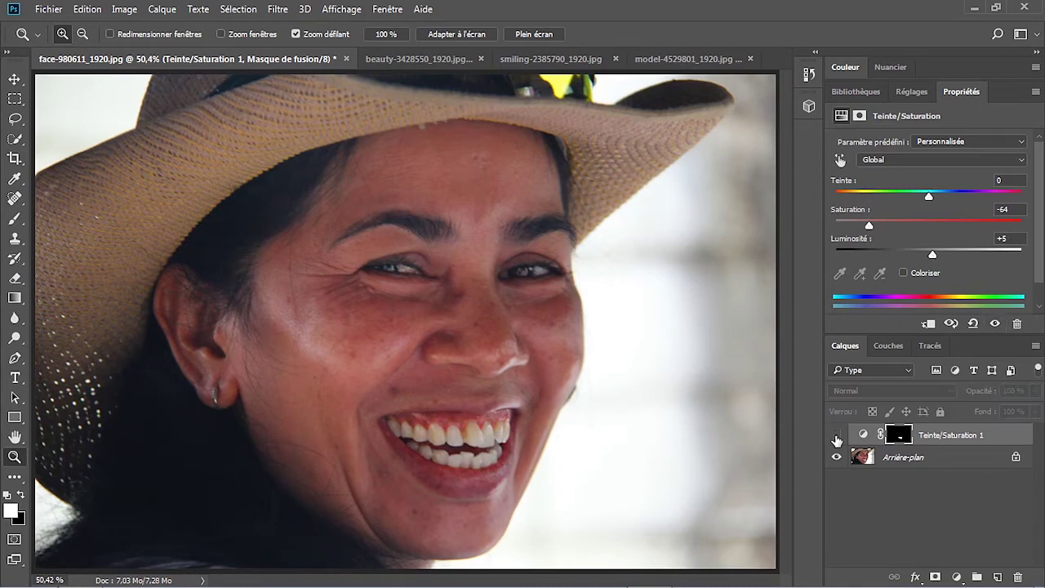
click(836, 436)
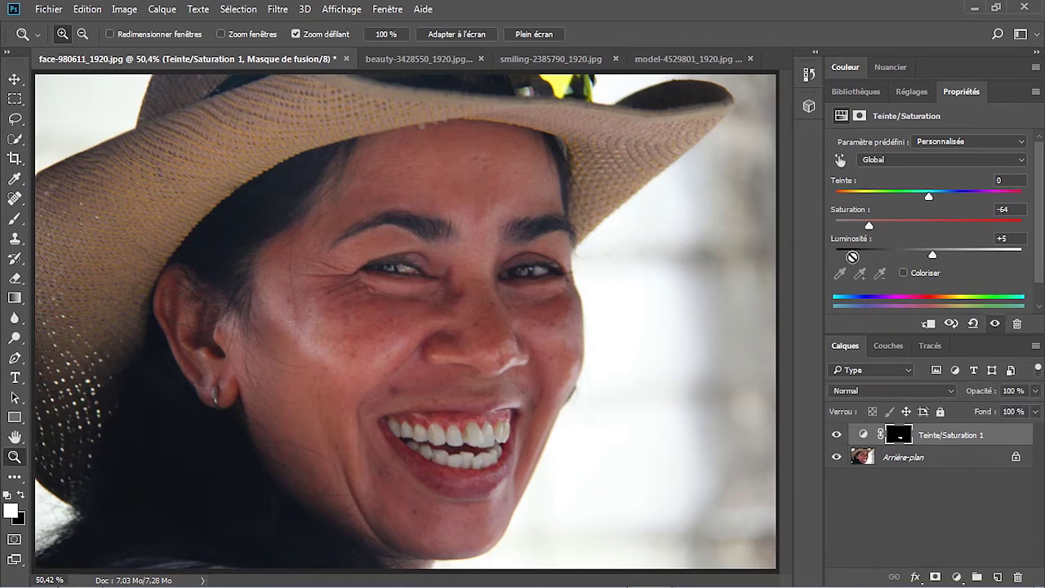
Settle on saturation -60 and lightness +19, comparing with the layer hidden and shown.
drag(936, 257, 942, 255)
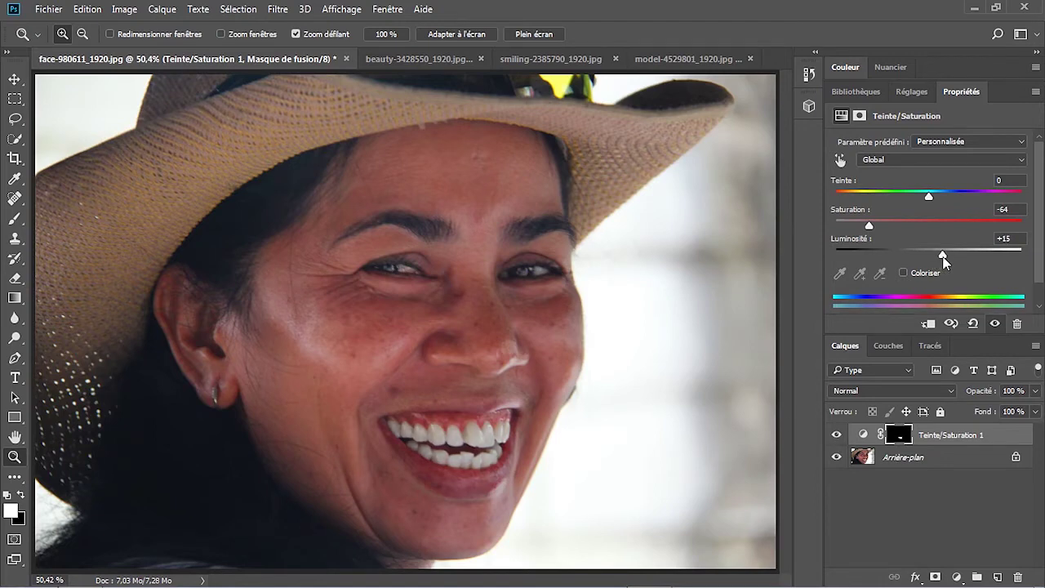
click(870, 226)
drag(870, 226, 872, 227)
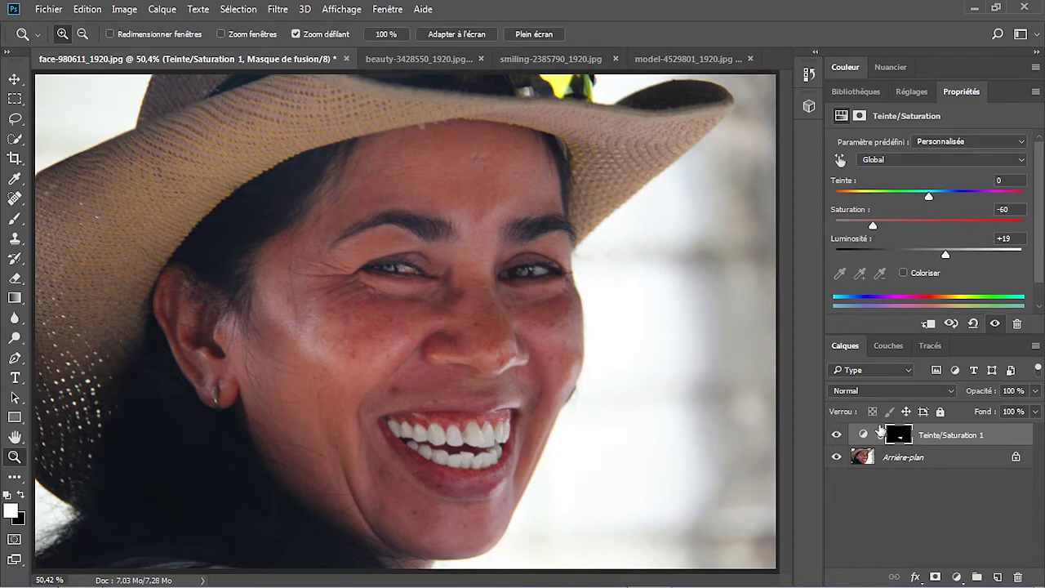
click(837, 435)
click(837, 434)
click(837, 435)
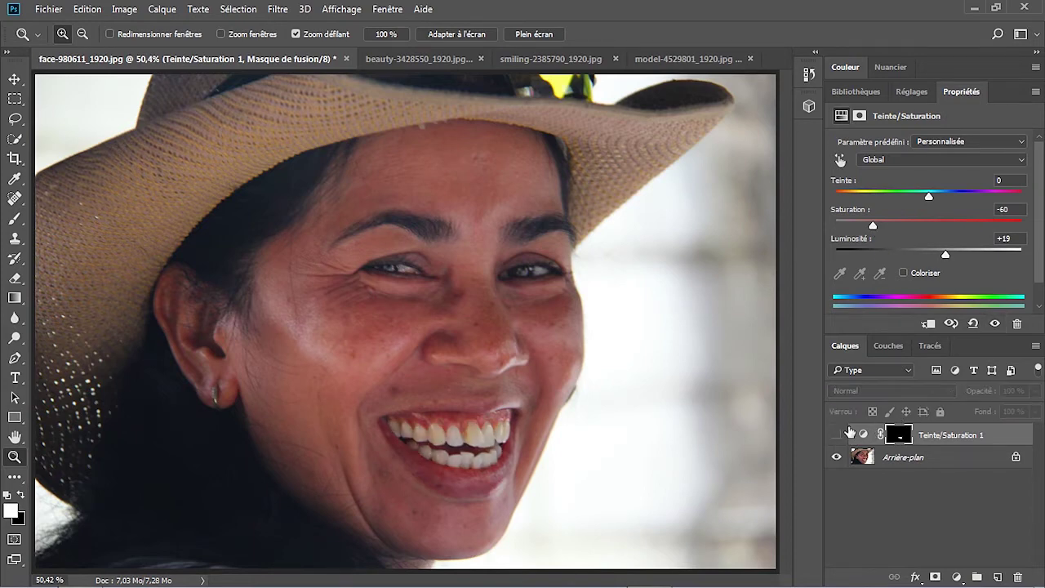
click(853, 433)
click(837, 436)
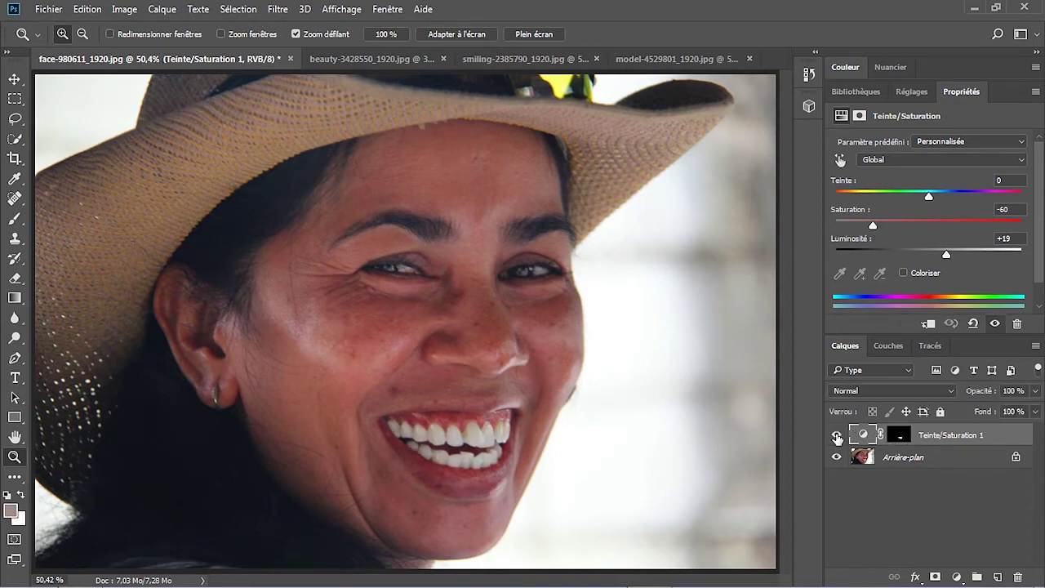
Switch to beauty-3428550_1920.jpg and zoom in on the woman's smile.
click(359, 63)
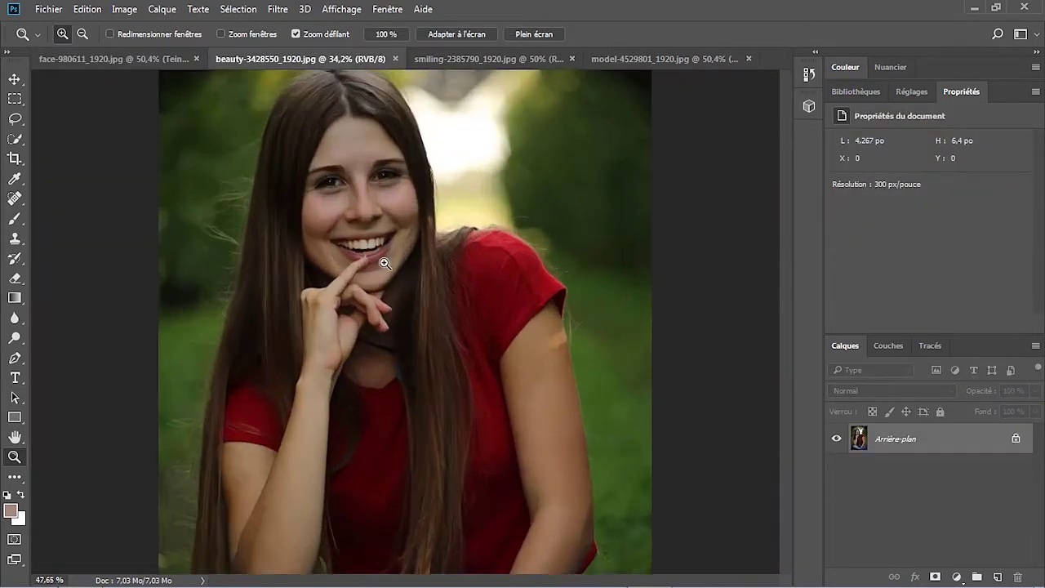
mouse_move(349, 244)
mouse_down()
mouse_move(461, 315)
mouse_move(502, 367)
mouse_up()
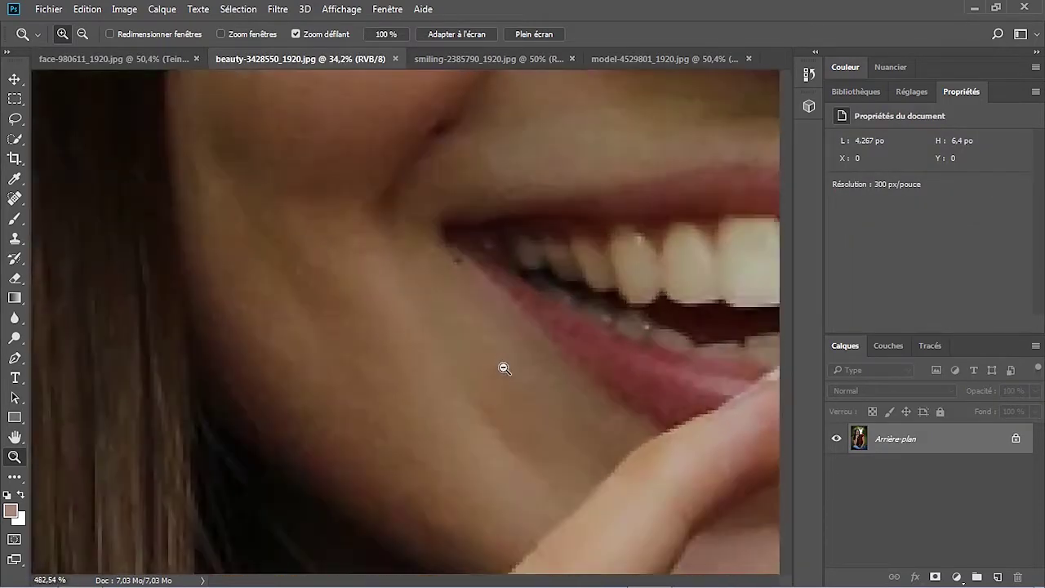
key(h)
drag(490, 311, 228, 331)
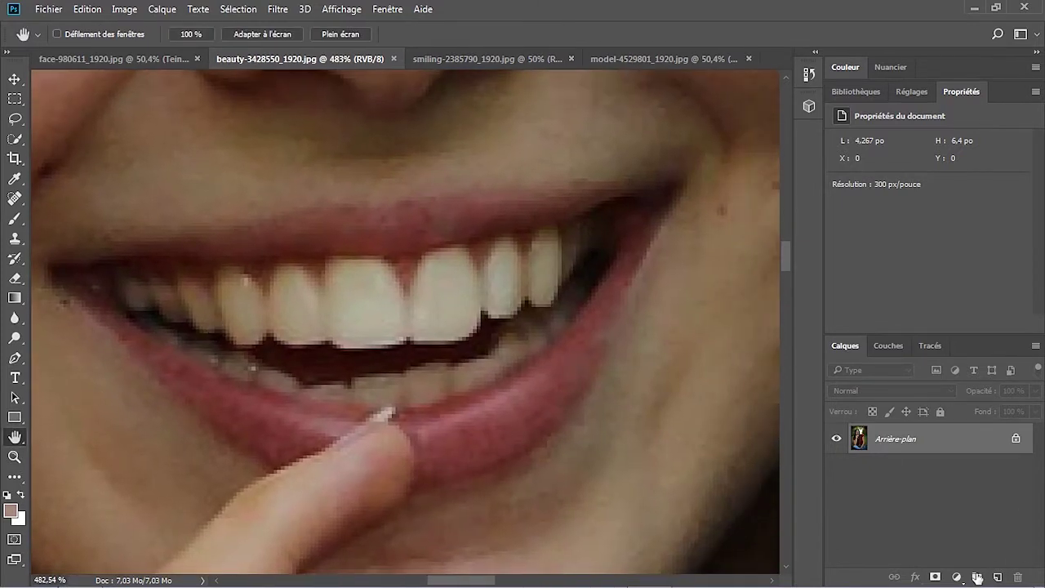
Add a Hue/Saturation layer at hue +180, saturation +100, and invert its mask to black.
click(957, 578)
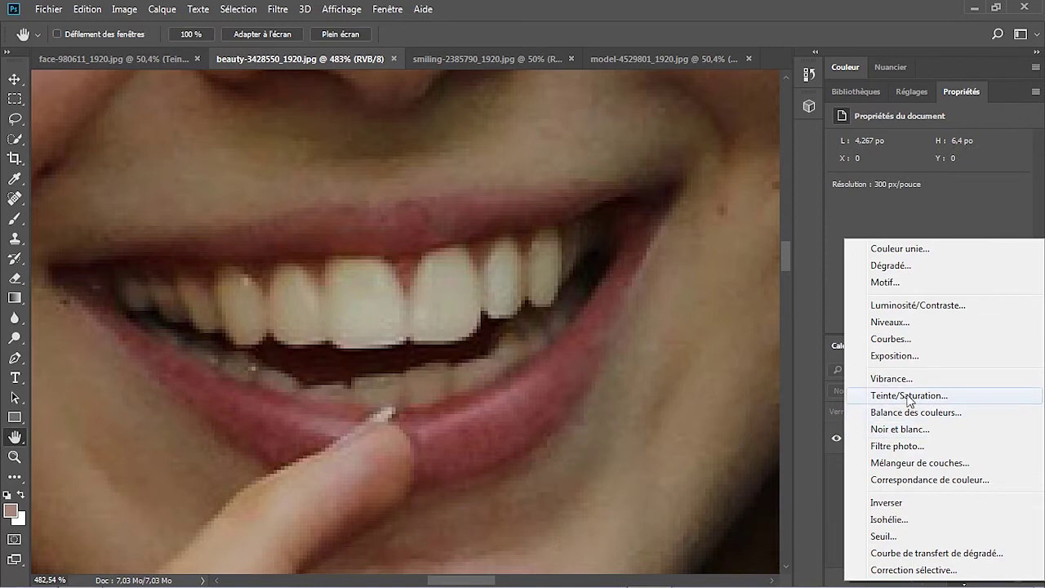
click(908, 396)
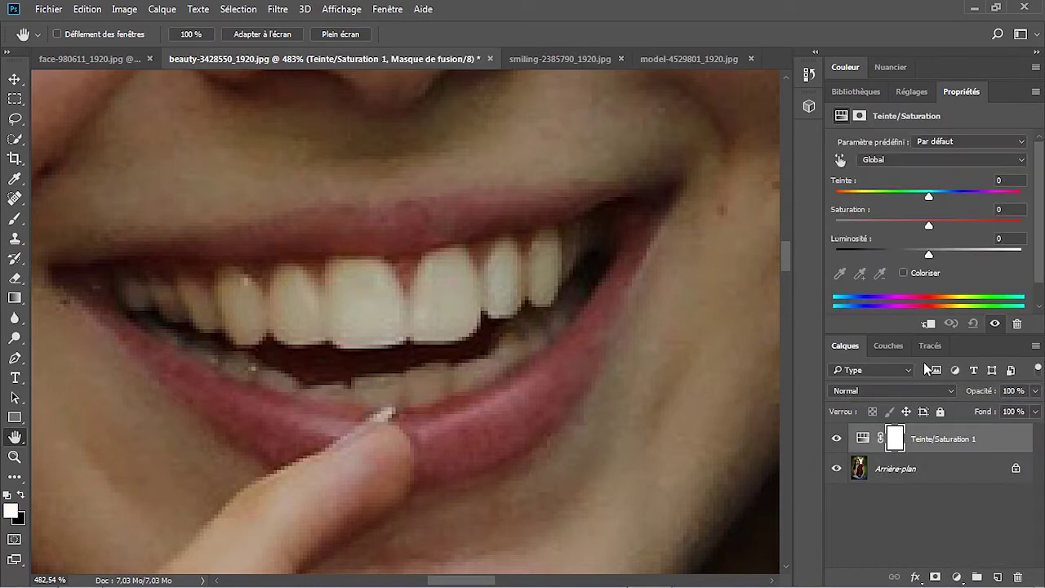
drag(928, 196, 1022, 196)
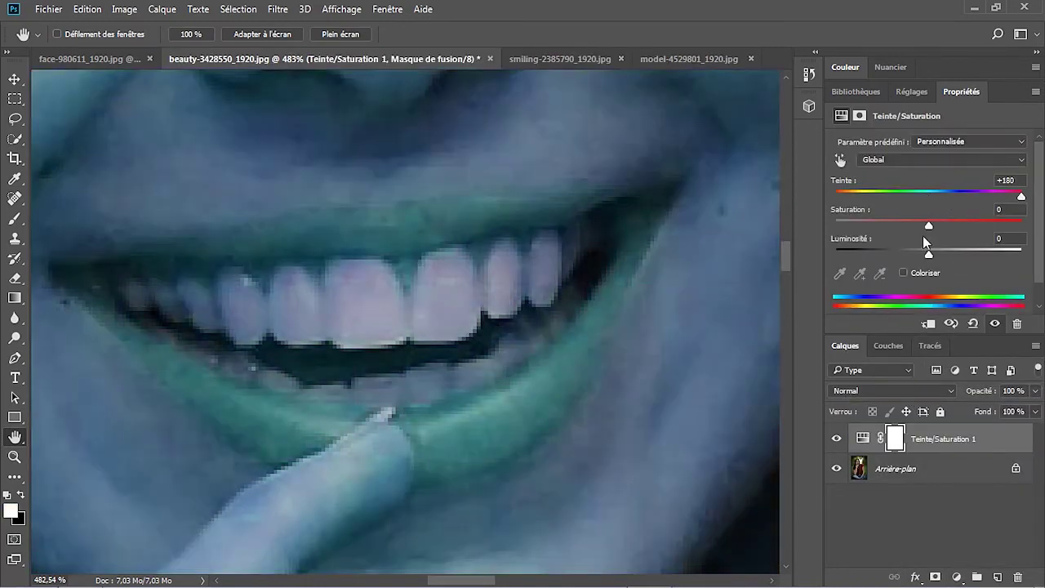
drag(928, 225, 1022, 226)
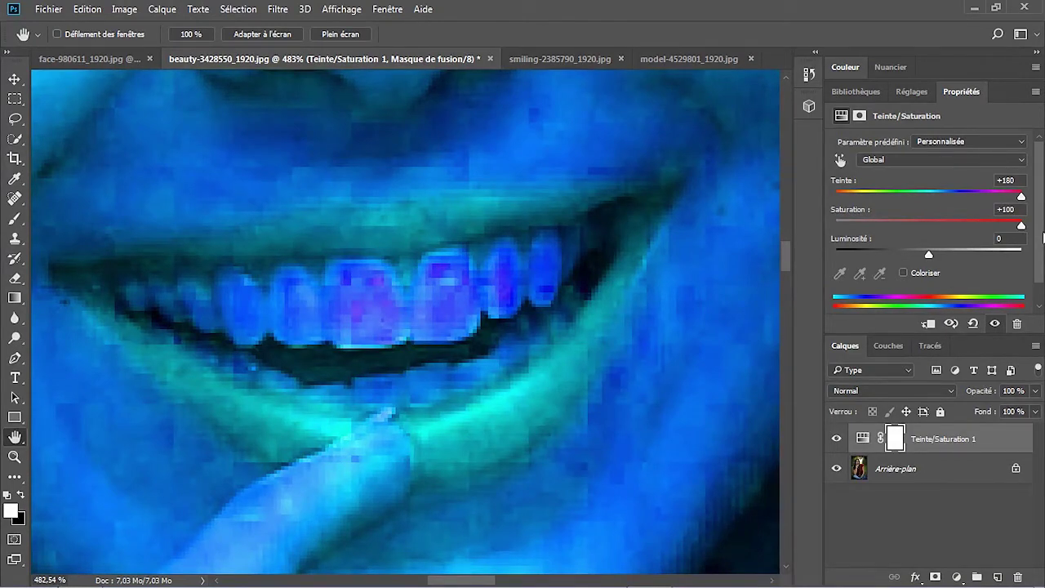
key(ctrl+i)
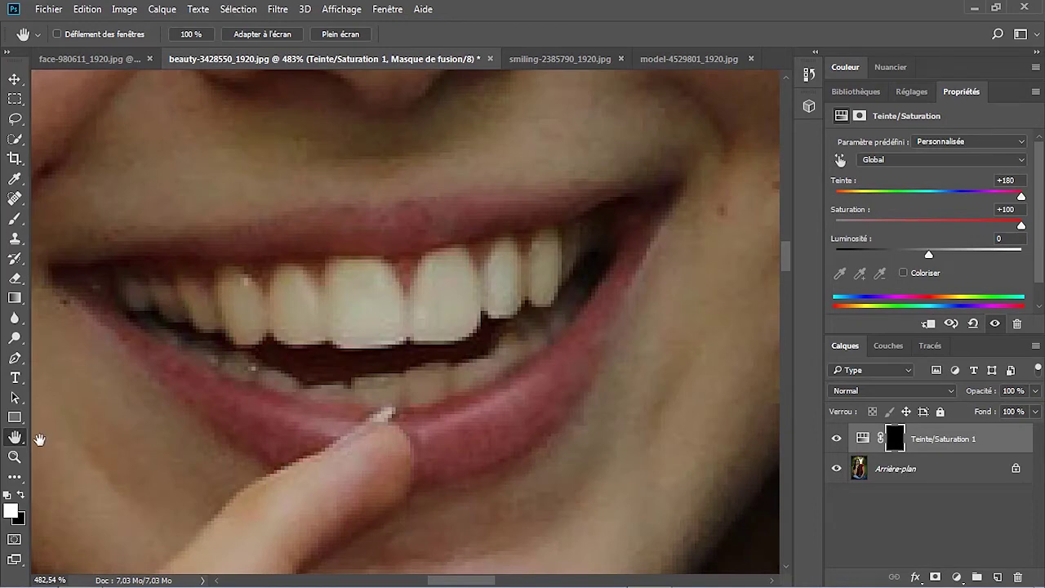
Paint the leftmost teeth into the mask with a 5 px brush.
click(14, 219)
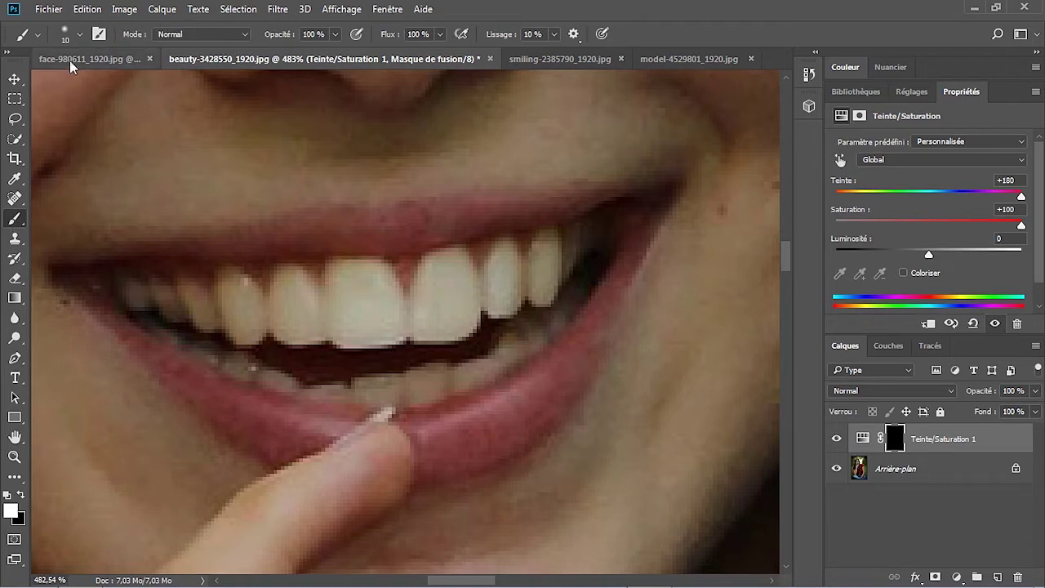
click(81, 35)
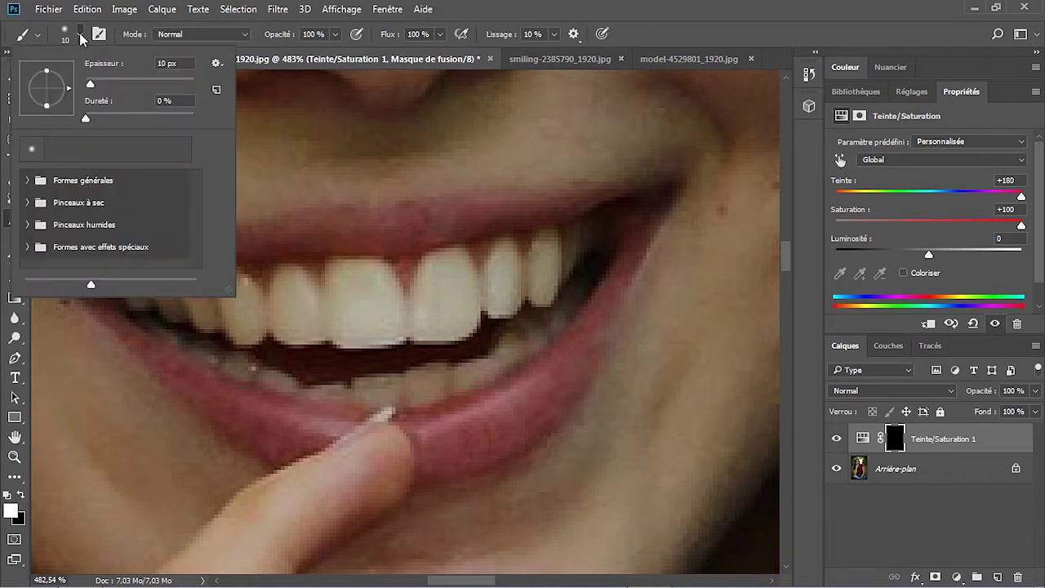
click(183, 63)
text(5)
key(Return)
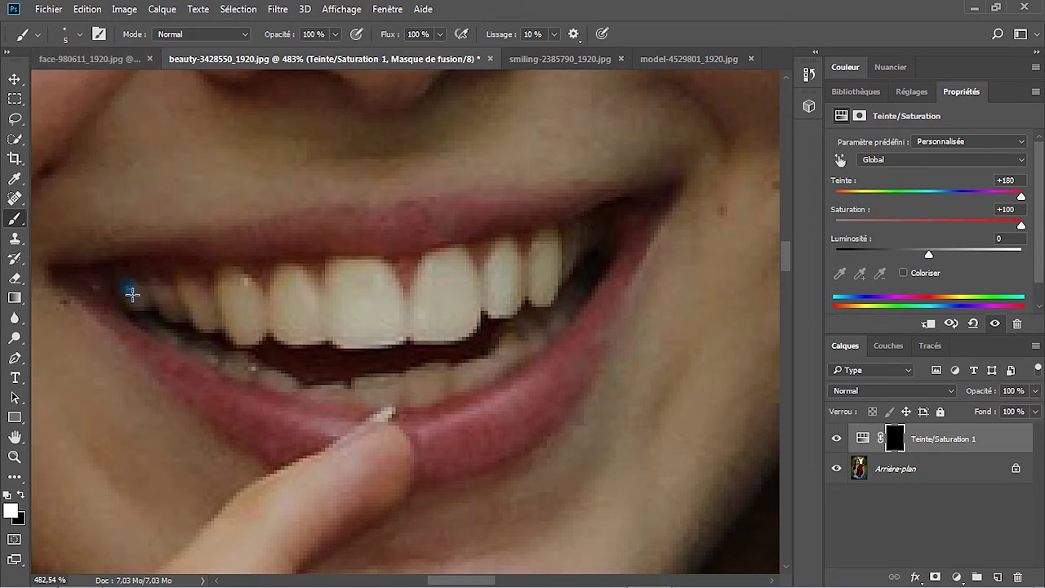
drag(132, 294, 146, 304)
Outline the upper teeth edge on the mask with a 3 px white brush.
click(79, 36)
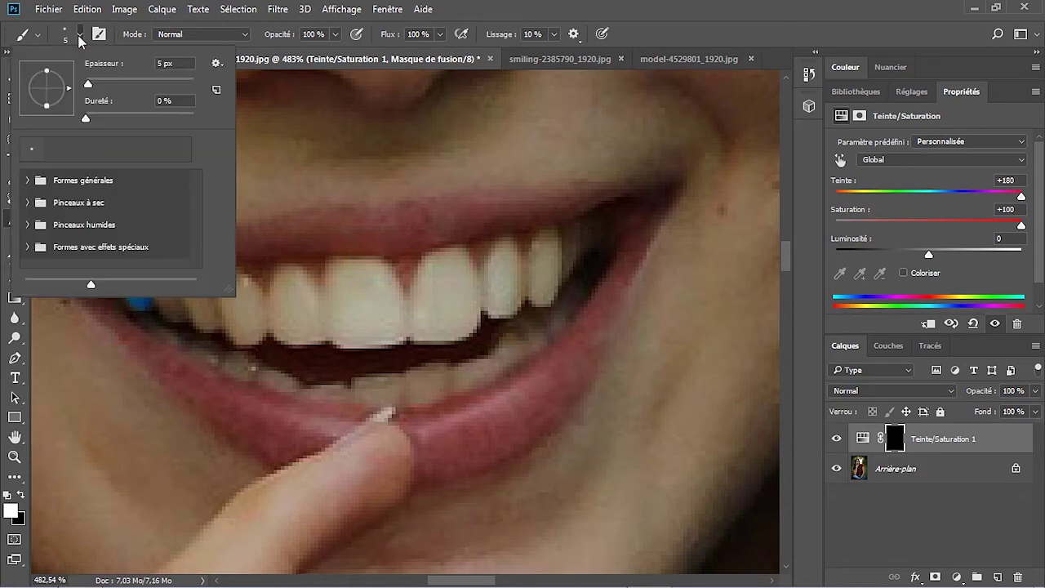
double_click(165, 64)
text(3)
key(Return)
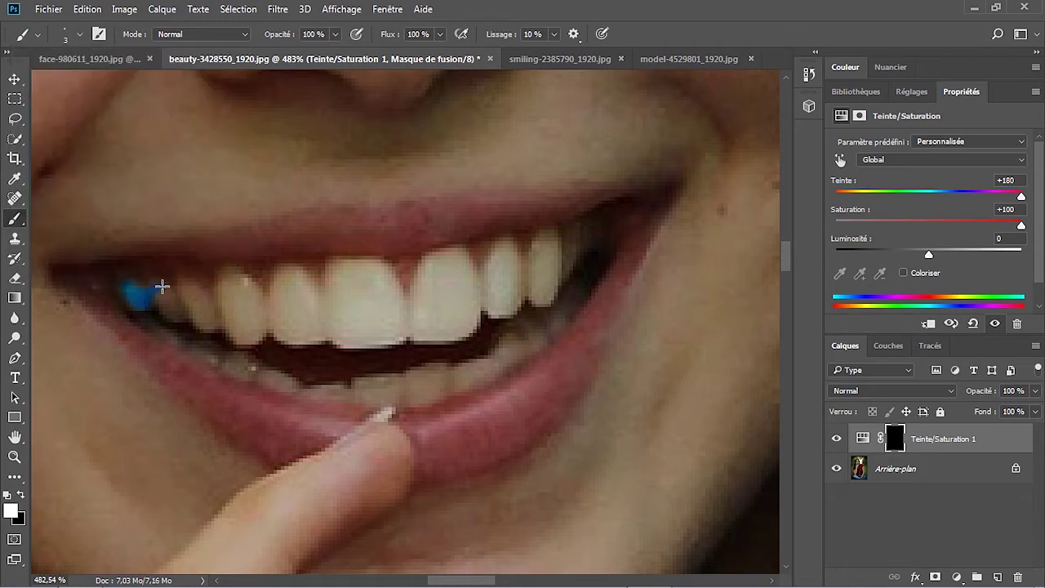
mouse_move(158, 285)
mouse_down()
mouse_move(201, 292)
mouse_move(224, 273)
mouse_move(250, 294)
mouse_move(342, 259)
mouse_move(420, 305)
mouse_move(441, 250)
mouse_move(563, 245)
mouse_up()
key(x)
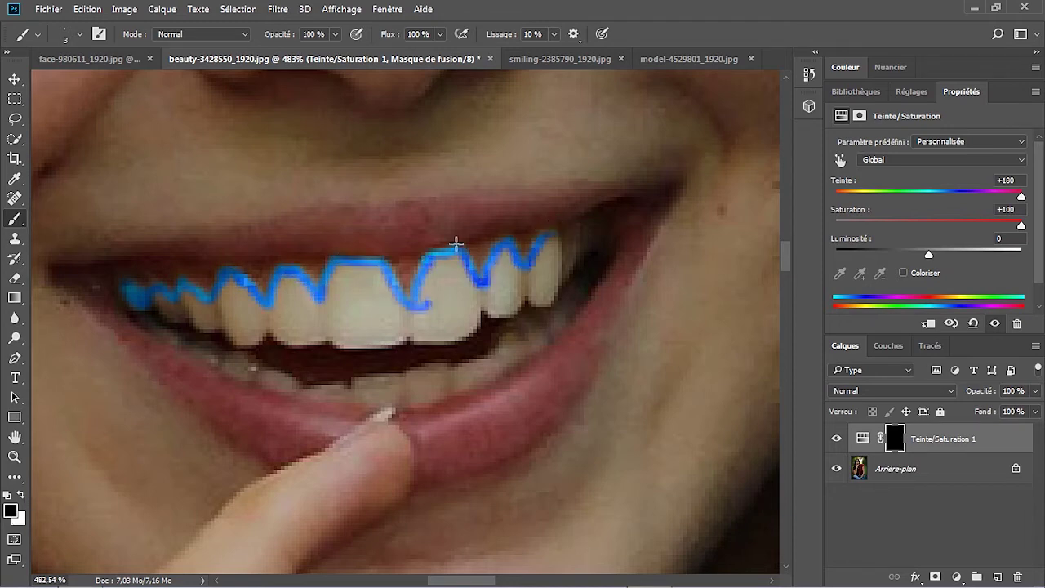
click(21, 495)
mouse_move(541, 240)
mouse_down()
mouse_move(569, 234)
mouse_move(579, 245)
mouse_move(474, 323)
mouse_move(409, 341)
mouse_move(235, 341)
mouse_move(170, 311)
mouse_up()
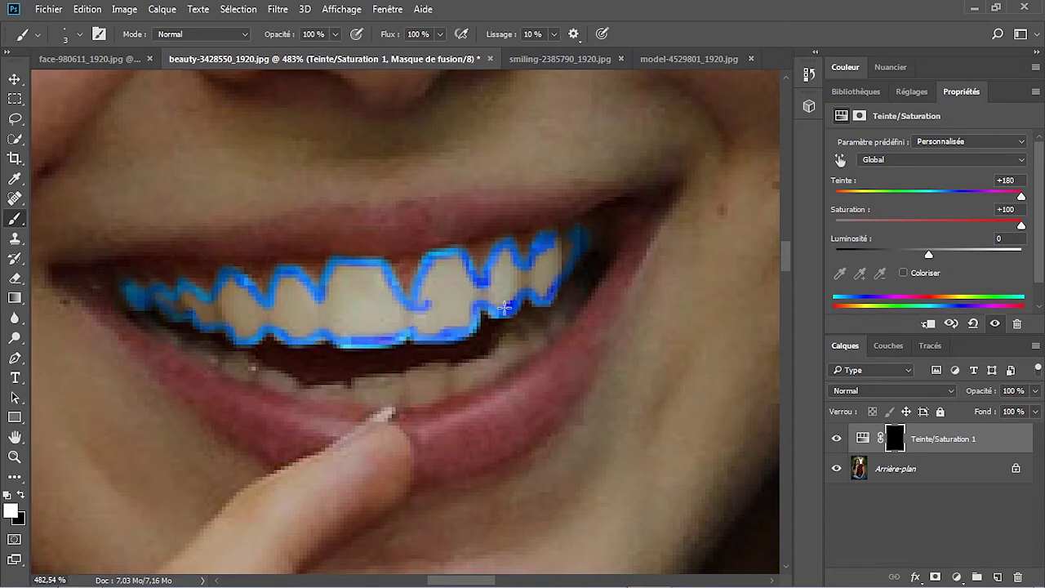
Fill the upper teeth with a 10 px brush and paint the lower teeth edge into the mask.
click(79, 35)
click(128, 51)
mouse_move(163, 305)
mouse_down()
mouse_move(246, 297)
mouse_move(335, 319)
mouse_move(450, 267)
mouse_move(550, 280)
mouse_up()
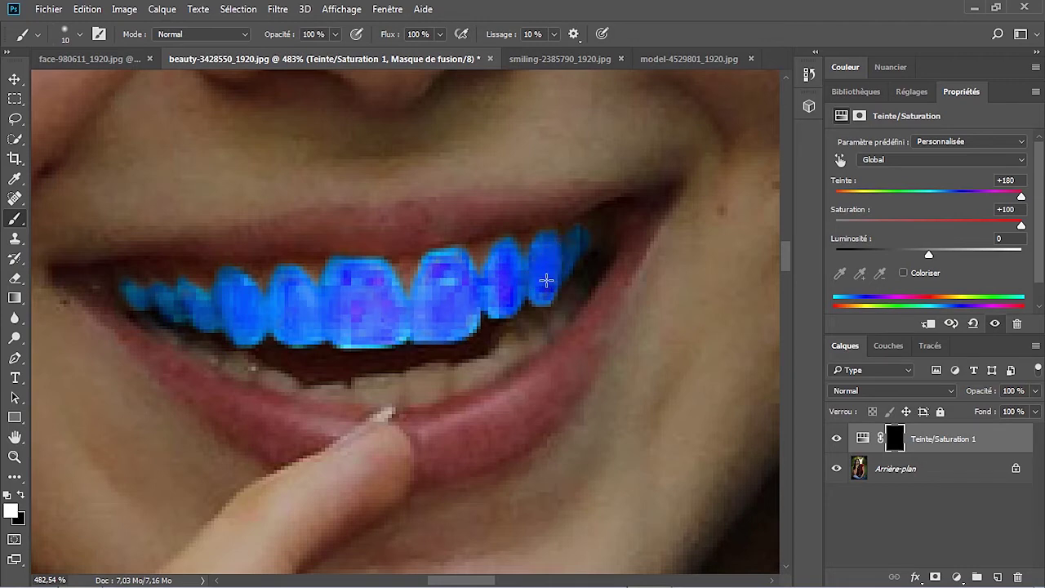
click(80, 35)
drag(90, 83, 85, 83)
click(425, 322)
mouse_move(176, 344)
mouse_down()
mouse_move(313, 389)
mouse_move(436, 397)
mouse_move(411, 373)
mouse_move(474, 368)
mouse_move(455, 394)
mouse_move(532, 319)
mouse_move(541, 334)
mouse_move(537, 314)
mouse_up()
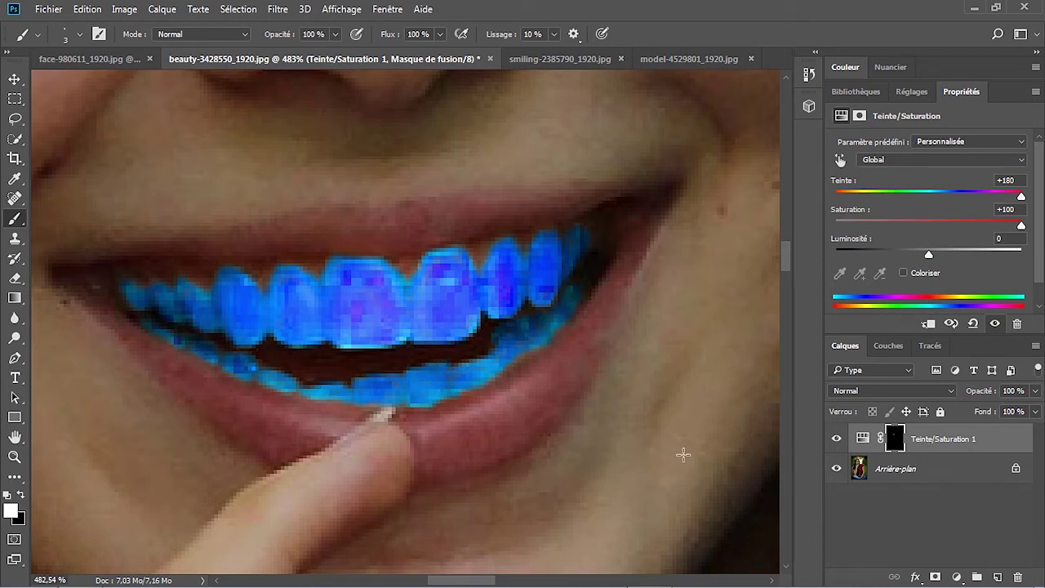
Reset the adjustment, then set saturation -61 and lightness +18 to whiten the teeth.
click(972, 324)
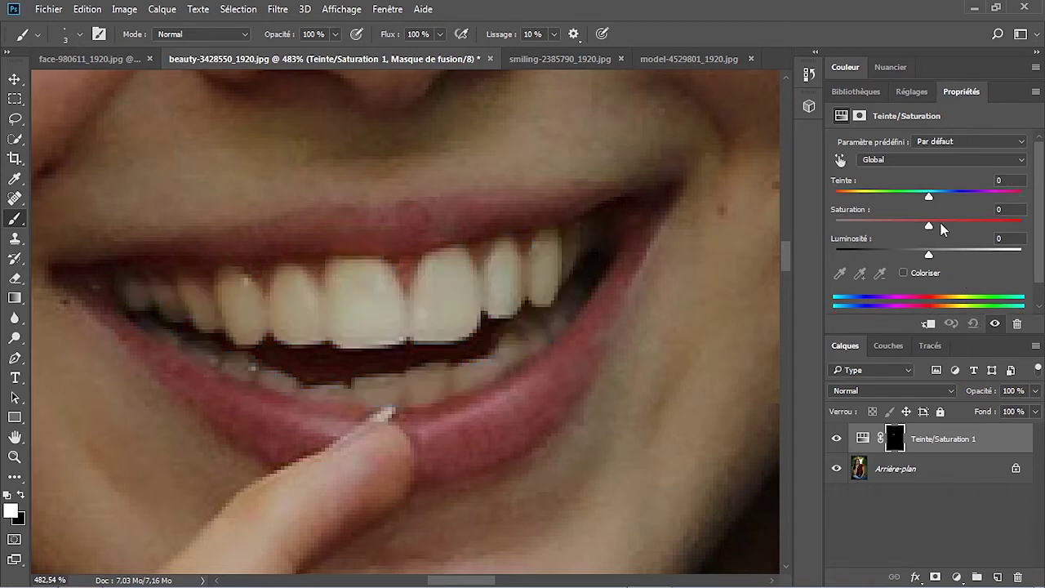
drag(928, 225, 853, 244)
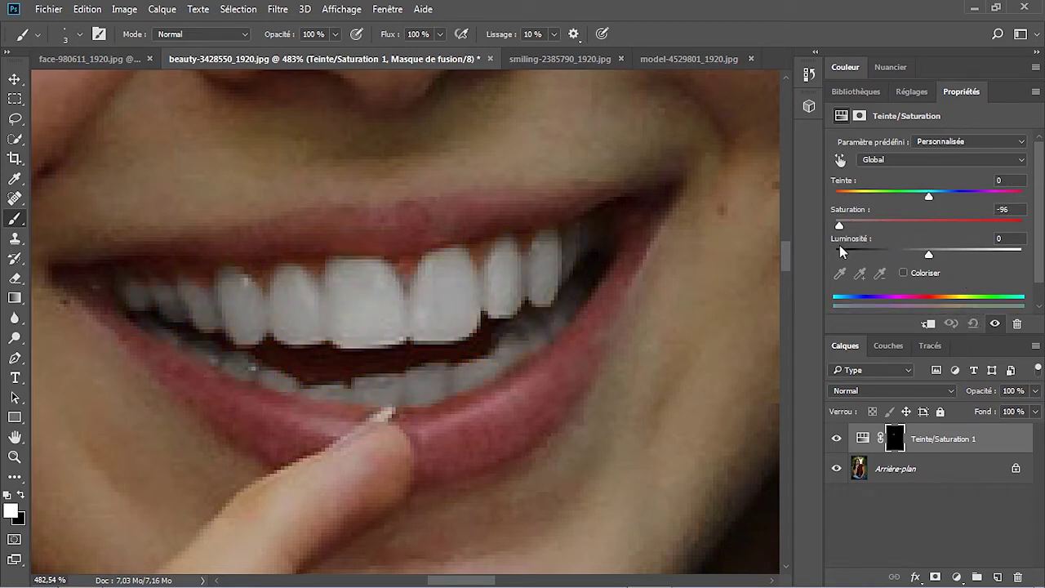
drag(929, 254, 945, 255)
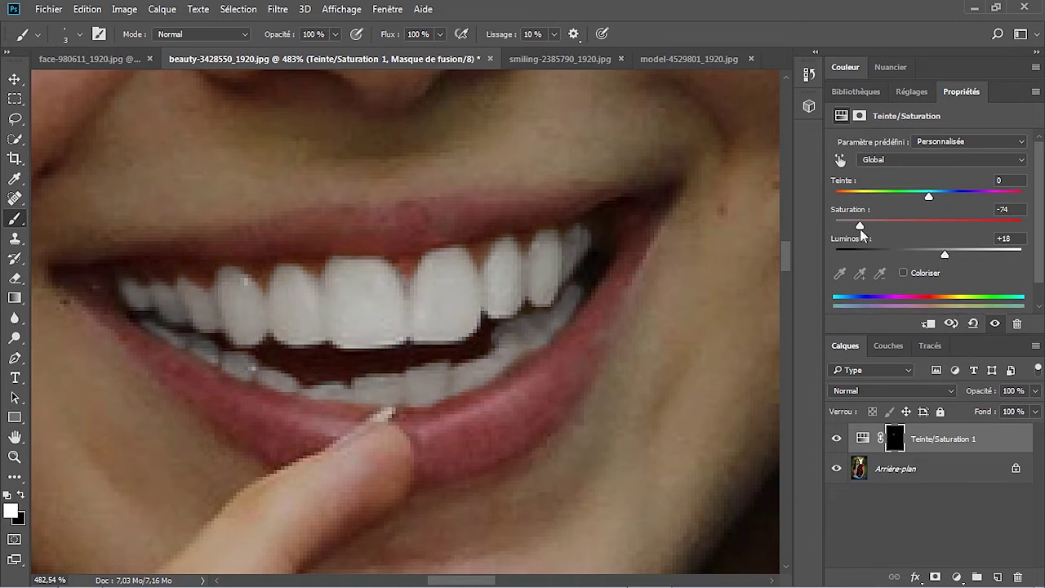
drag(861, 229, 872, 227)
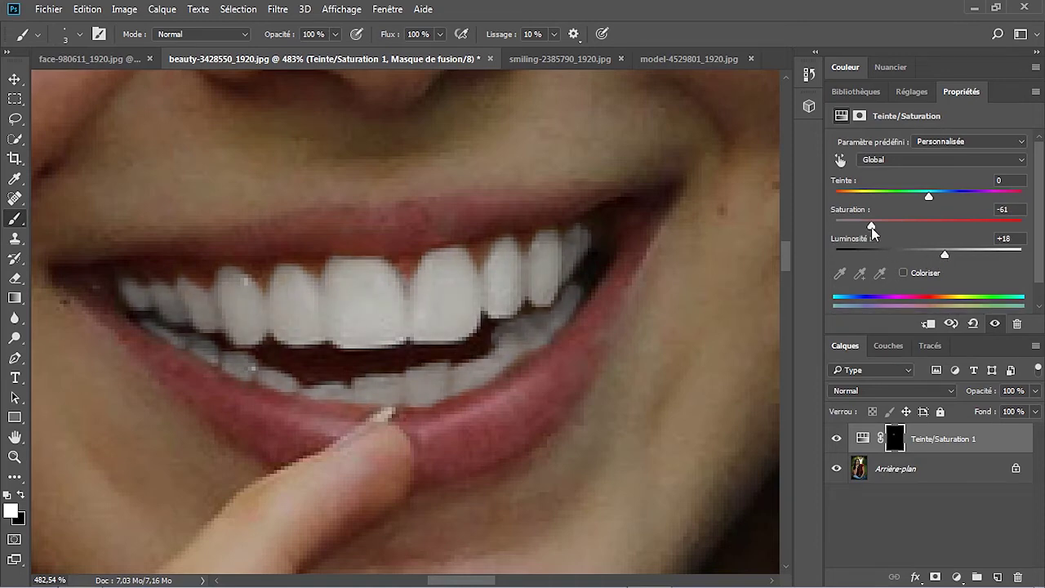
Fit the portrait on screen, compare with the layer toggled, then switch to smiling-2385790_1920.jpg.
click(15, 457)
click(459, 35)
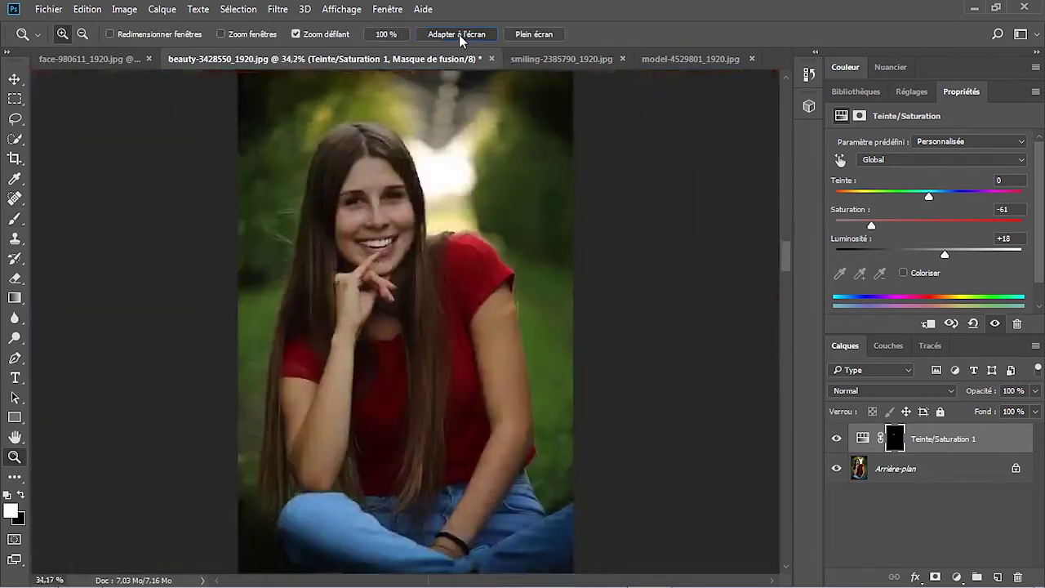
click(836, 440)
click(836, 439)
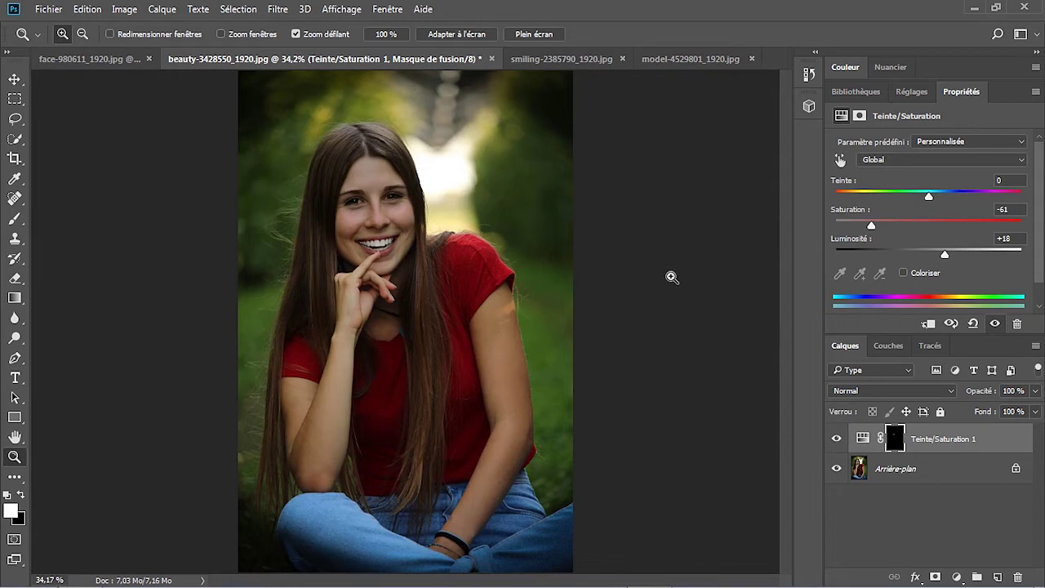
click(545, 65)
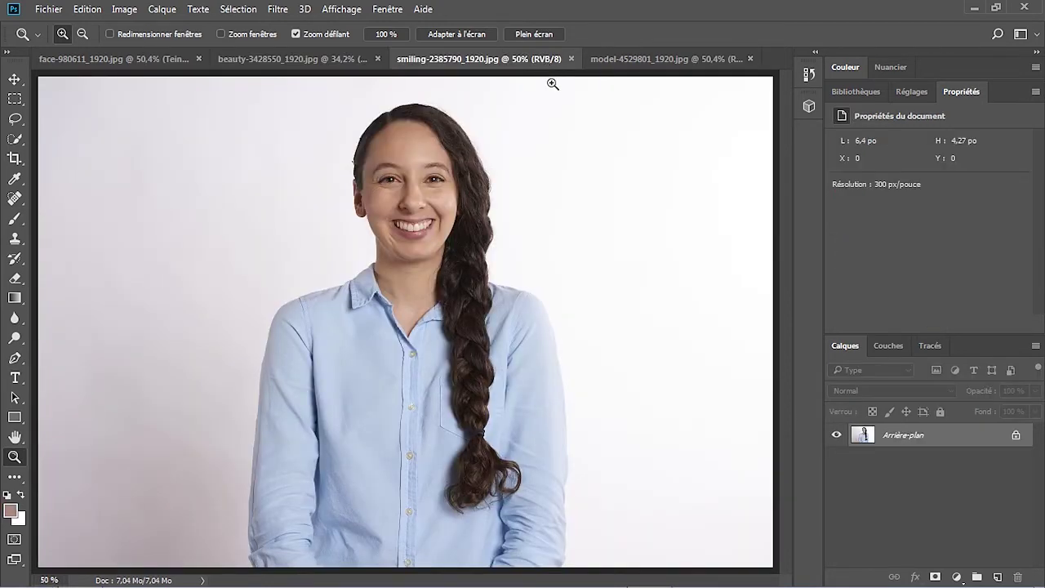
Zoom in and centre the view on the smiling woman's mouth.
drag(320, 237, 490, 307)
click(15, 437)
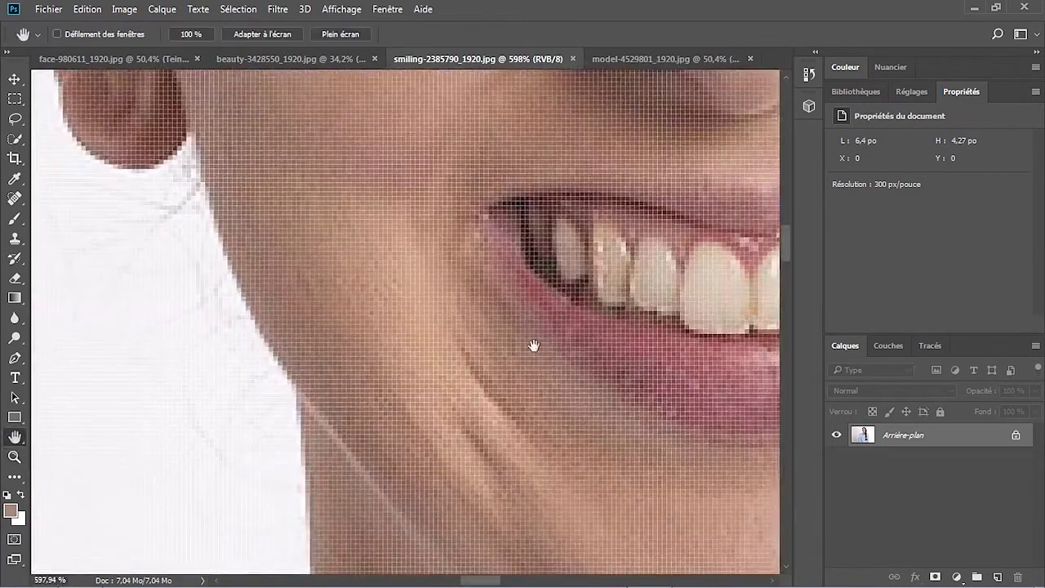
drag(534, 346, 184, 354)
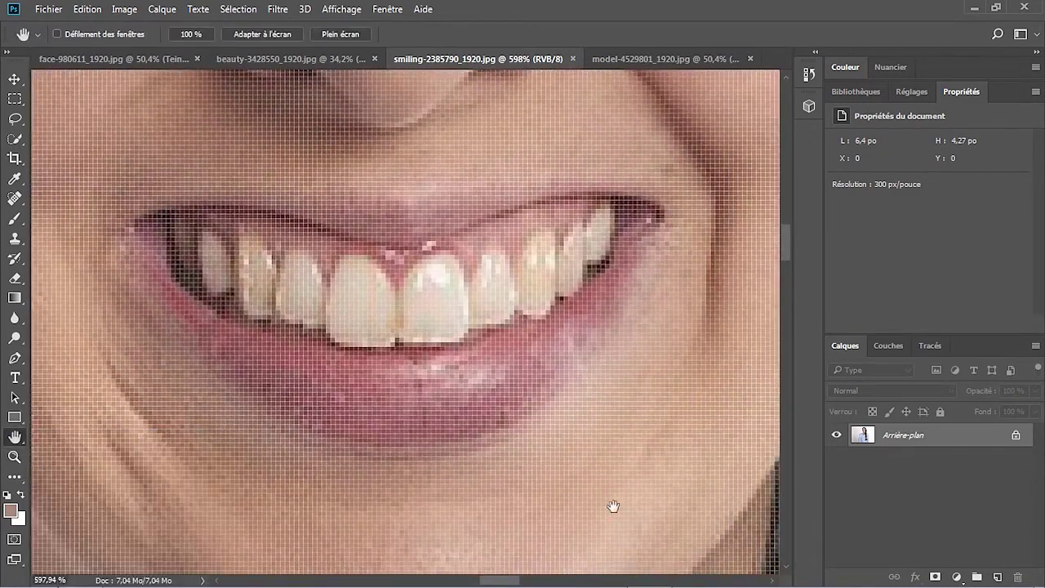
Add a Hue/Saturation layer at hue +180, saturation +100, with its mask inverted to black.
click(957, 577)
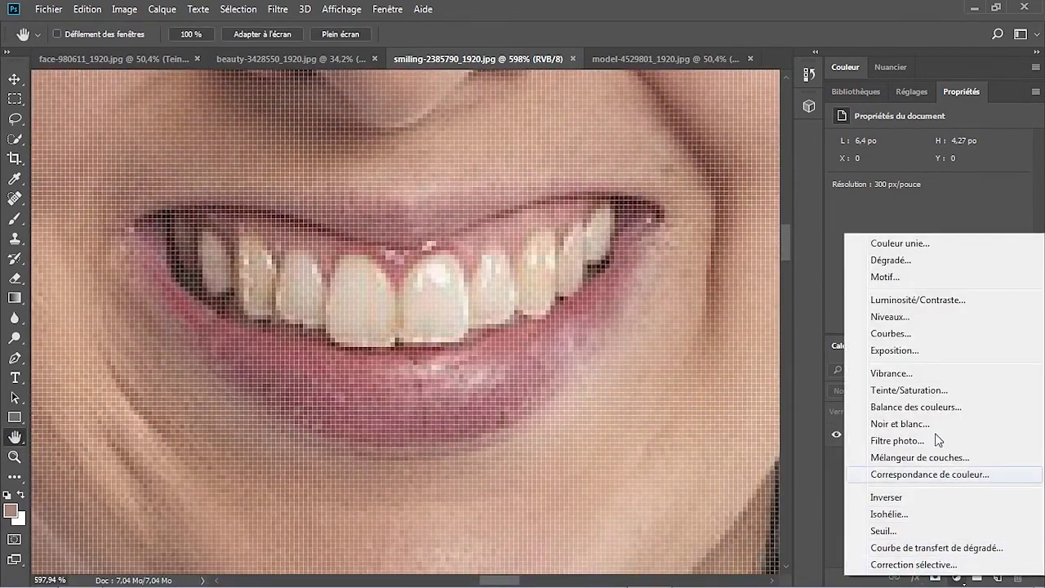
click(927, 391)
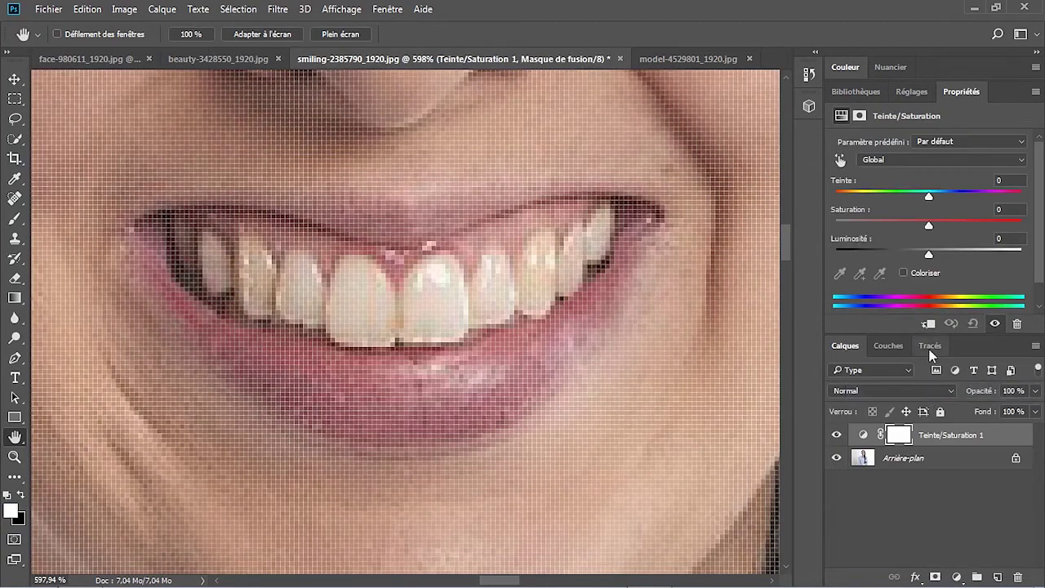
drag(928, 196, 1021, 196)
drag(938, 228, 1022, 226)
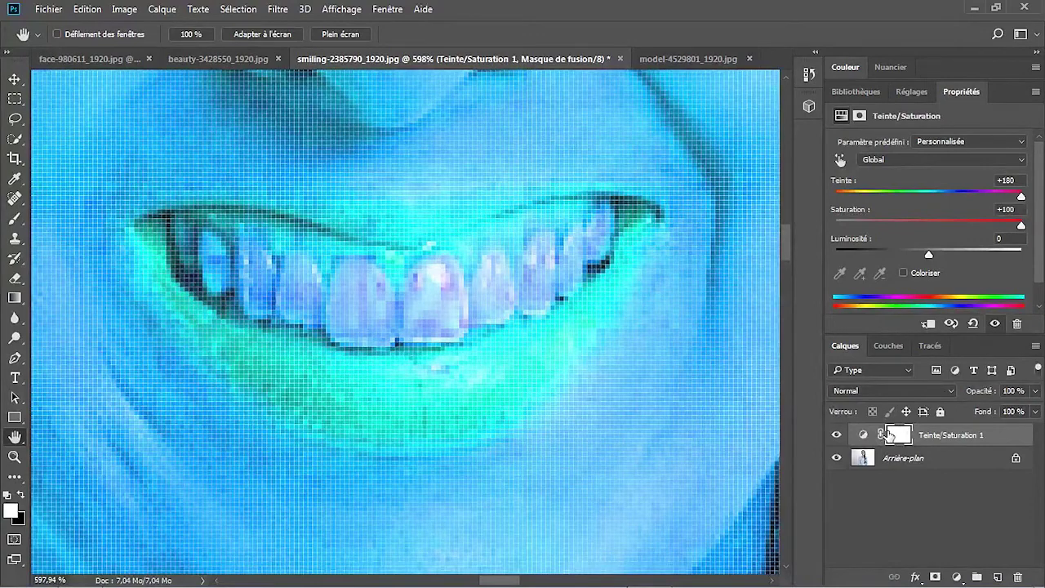
key(ctrl+i)
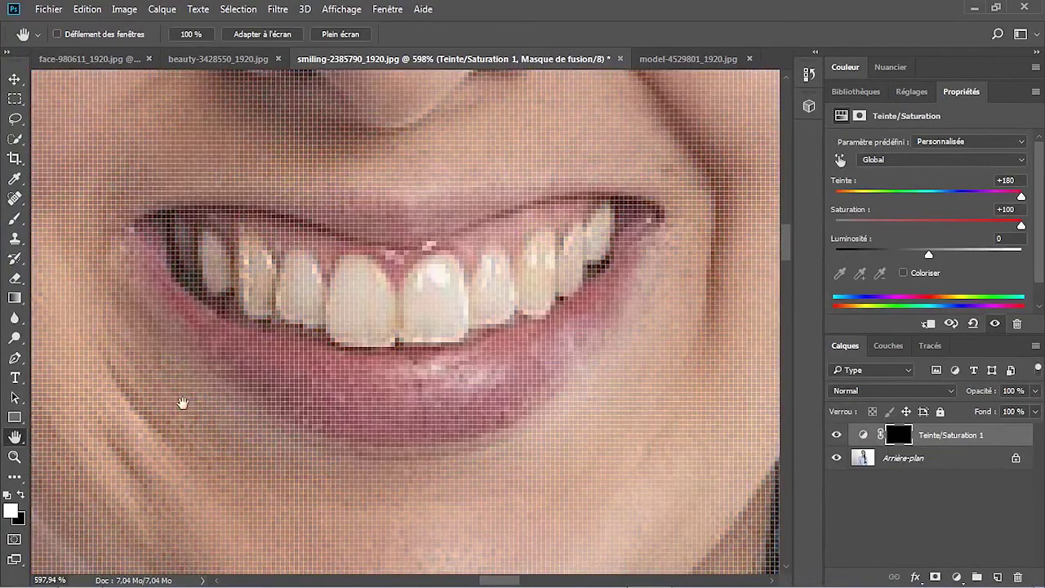
click(16, 222)
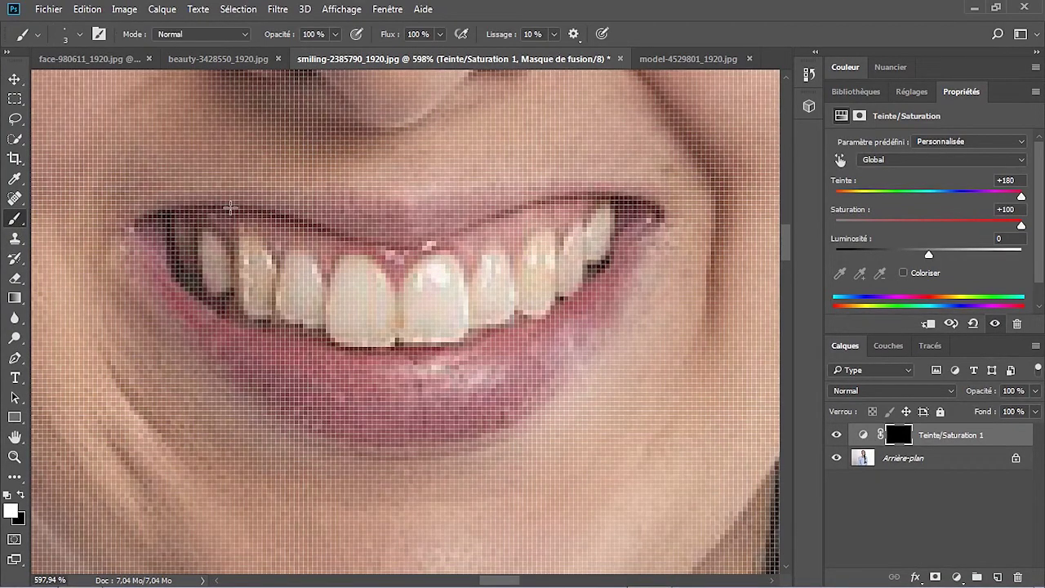
Paint the left and middle upper teeth into the mask, switching the foreground colour back to white.
mouse_move(177, 227)
mouse_down()
mouse_move(191, 266)
mouse_move(214, 282)
mouse_up()
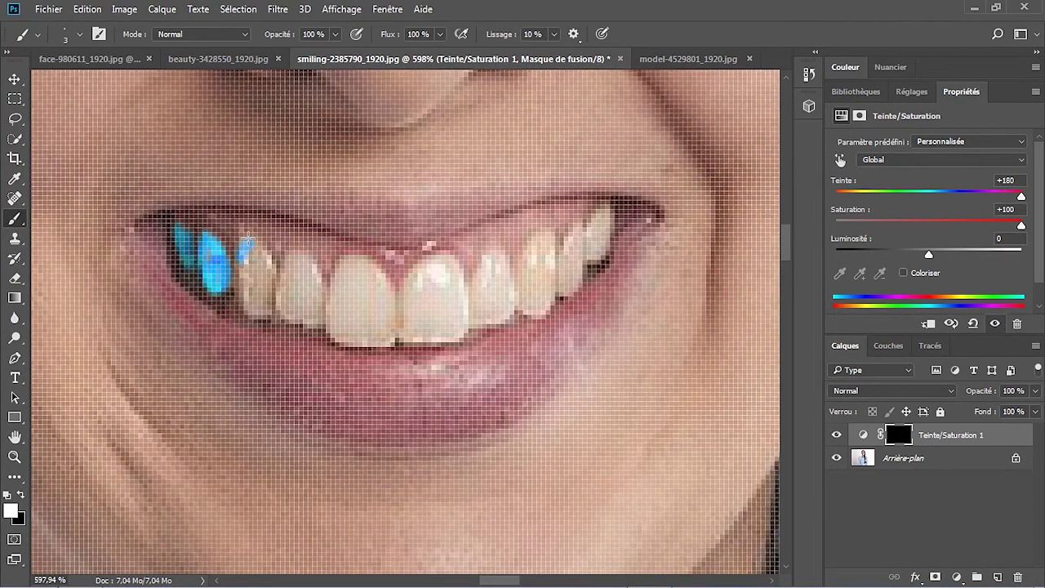
mouse_move(247, 237)
mouse_down()
mouse_move(263, 298)
mouse_move(249, 275)
mouse_move(311, 295)
mouse_move(508, 257)
mouse_up()
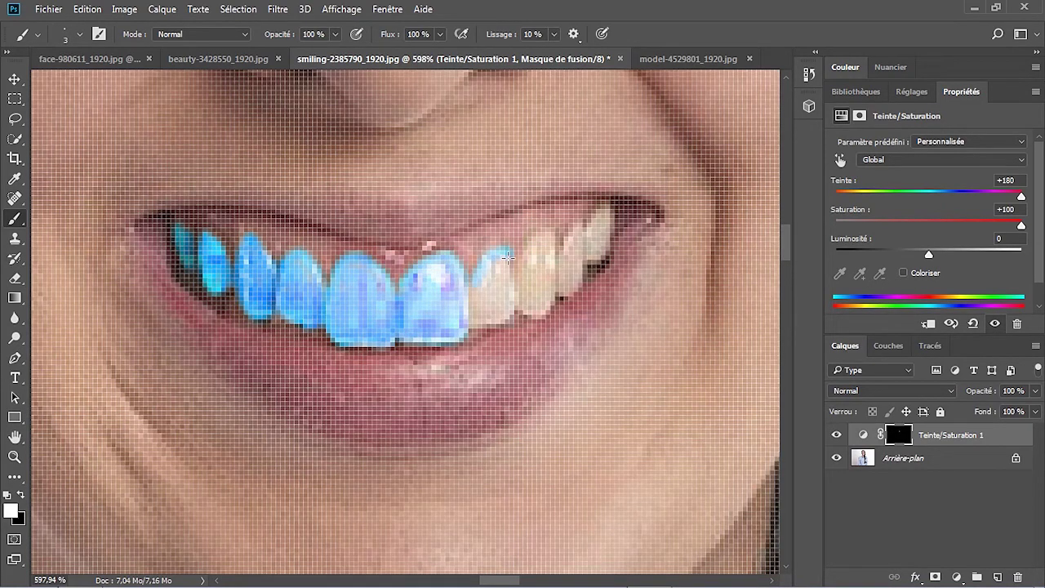
click(20, 496)
click(22, 496)
click(22, 496)
click(21, 495)
Extend the masked blue tint over the remaining right-side teeth.
drag(498, 285, 527, 282)
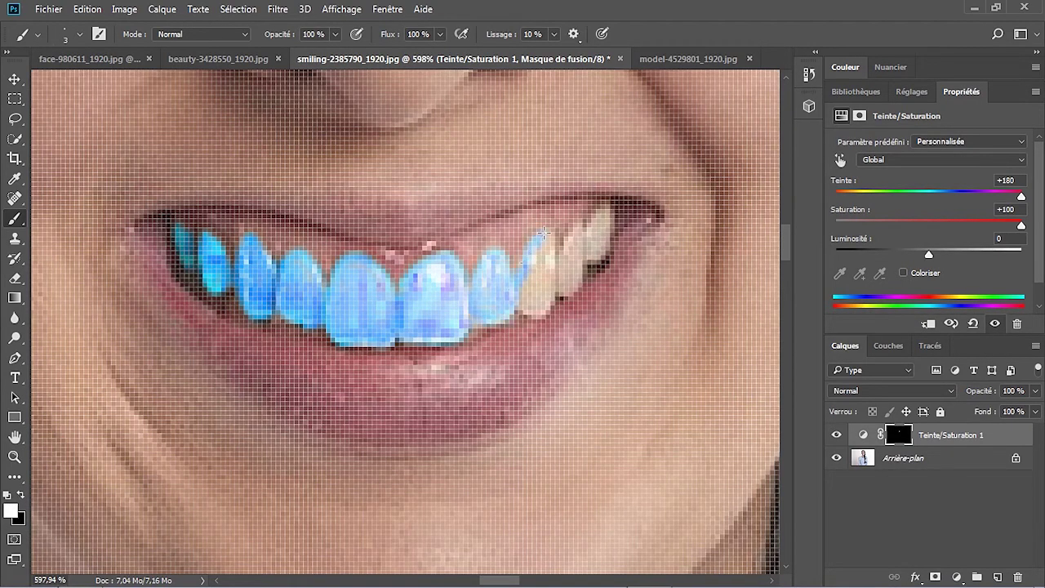
drag(580, 229, 573, 237)
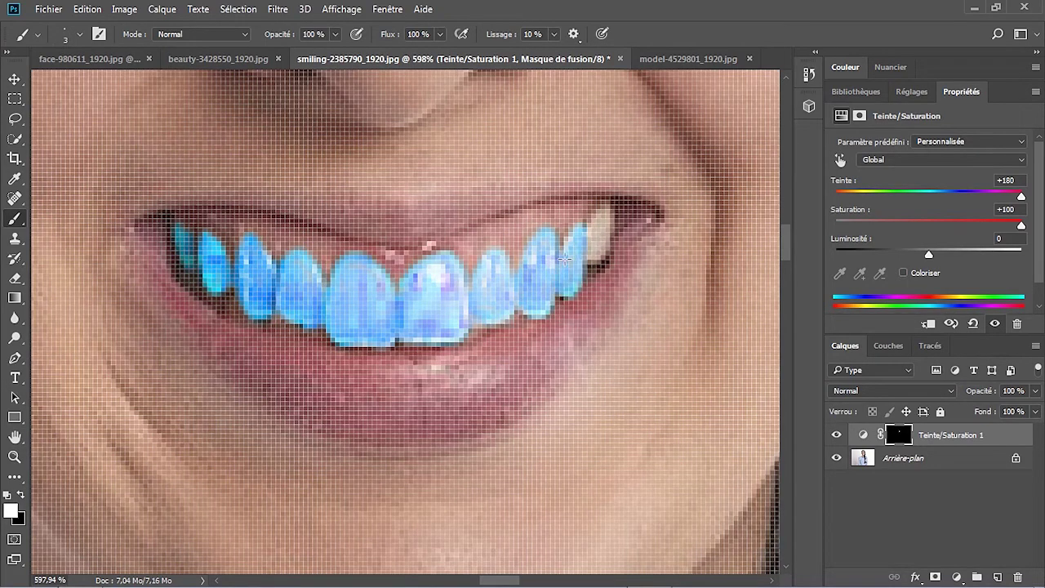
click(21, 494)
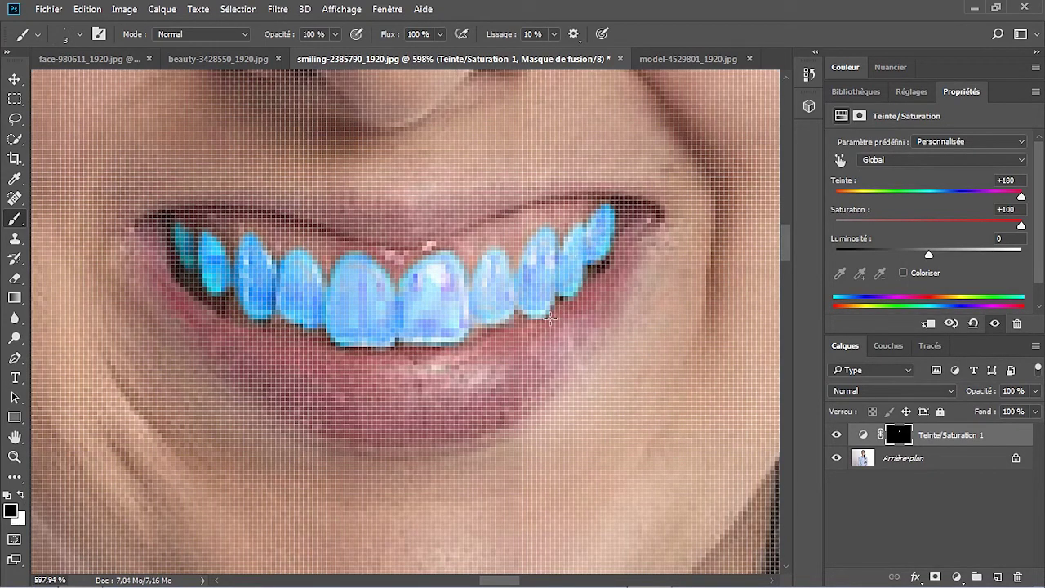
key(x)
Reset the adjustment, then set saturation -63 and lightness +33 to whiten the teeth.
click(973, 325)
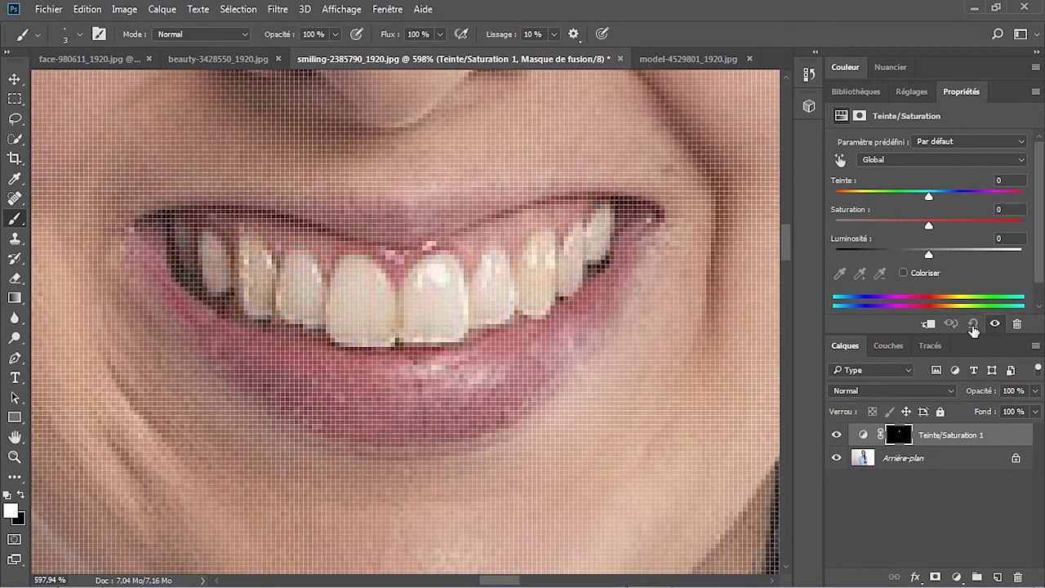
drag(929, 225, 871, 227)
drag(930, 254, 961, 255)
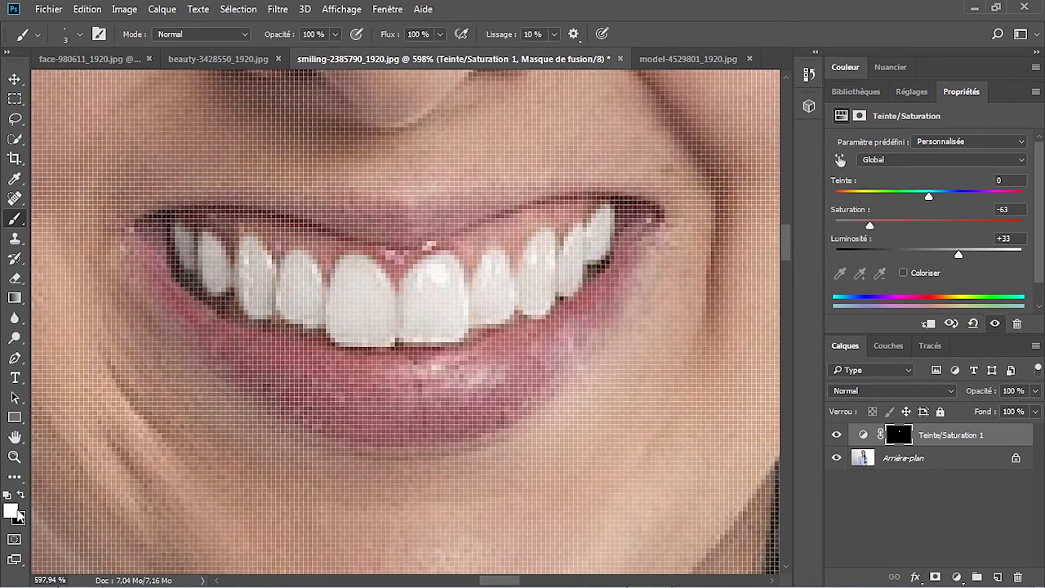
Fit the photo on screen, compare with the layer toggled, then switch to model-4529801_1920.jpg.
click(14, 457)
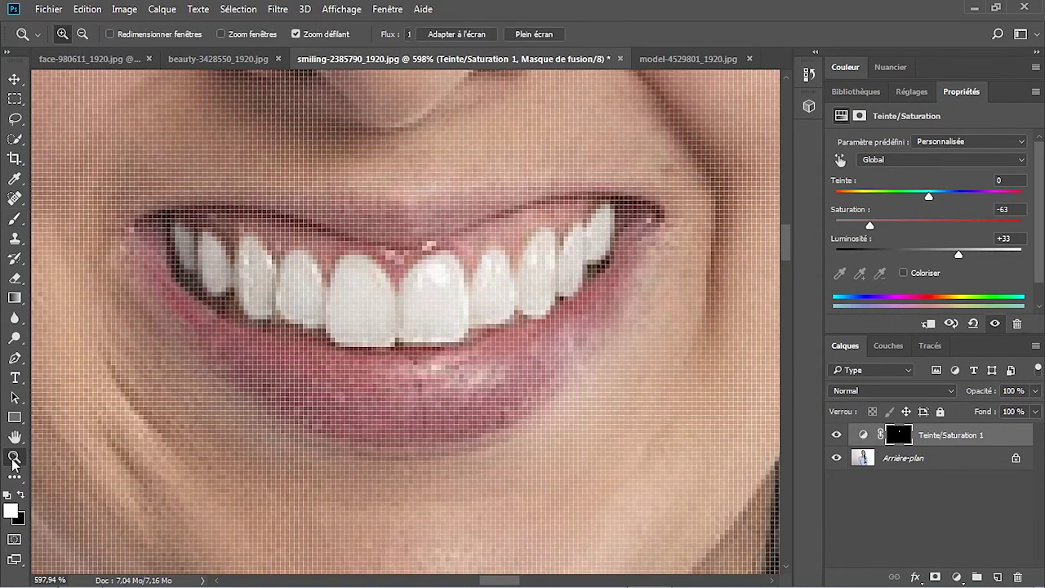
click(455, 36)
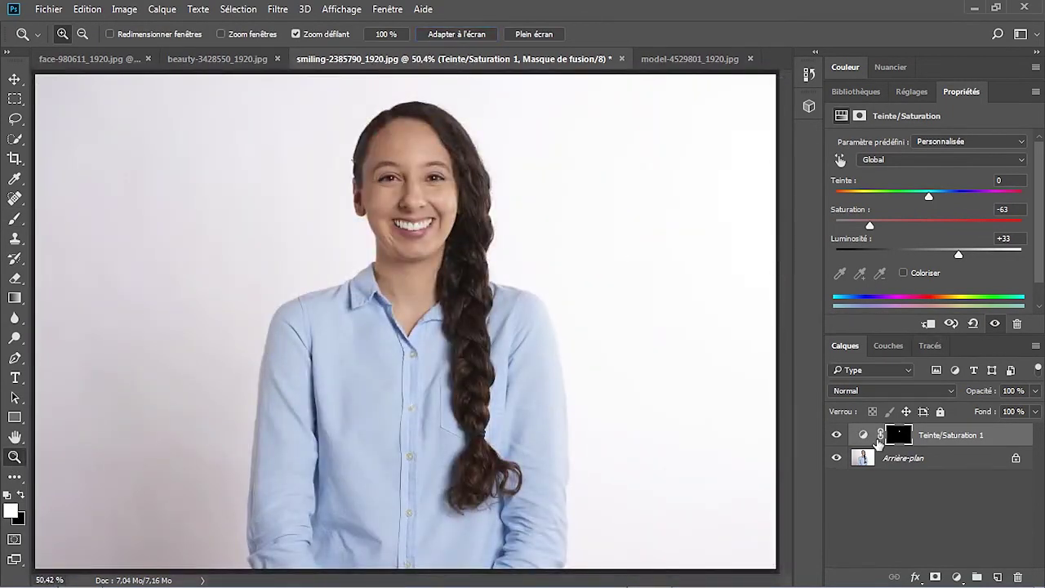
click(836, 435)
click(654, 61)
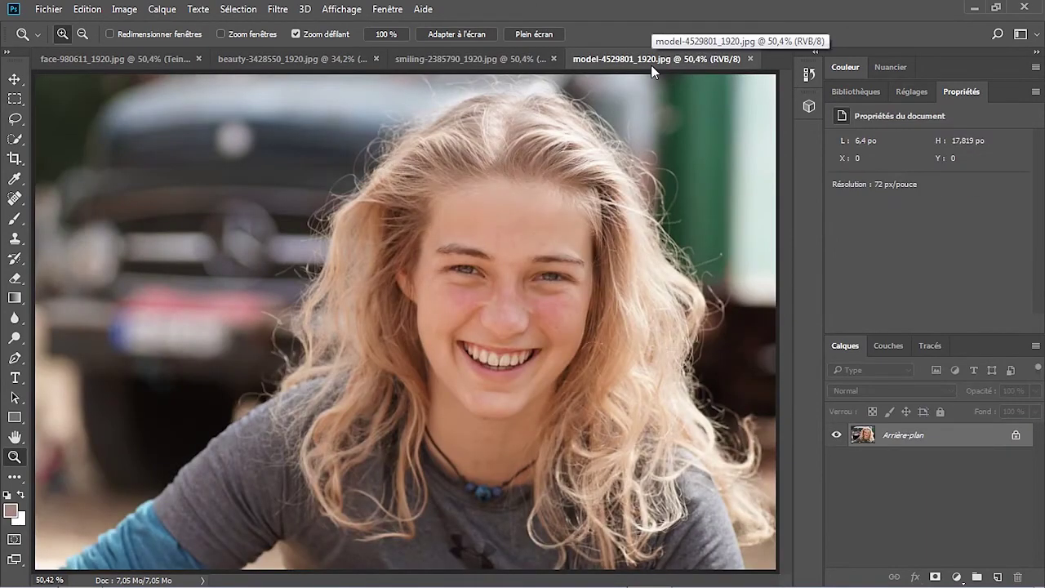
Zoom in and centre the view on the blonde girl's smile.
mouse_move(478, 359)
mouse_down()
mouse_move(567, 397)
mouse_move(544, 401)
mouse_up()
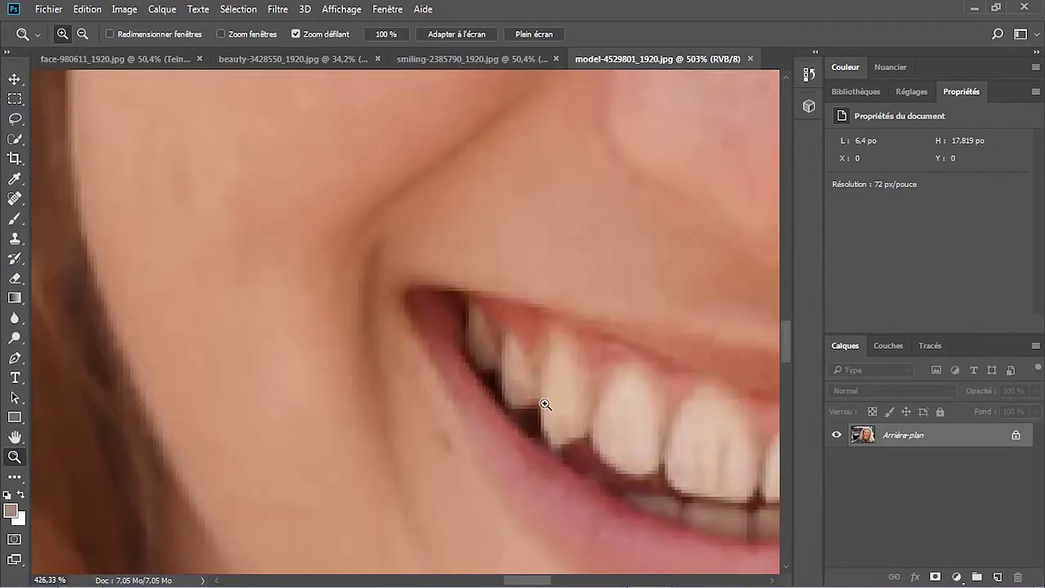
click(15, 437)
mouse_move(355, 408)
mouse_down()
mouse_move(199, 338)
mouse_move(229, 351)
mouse_up()
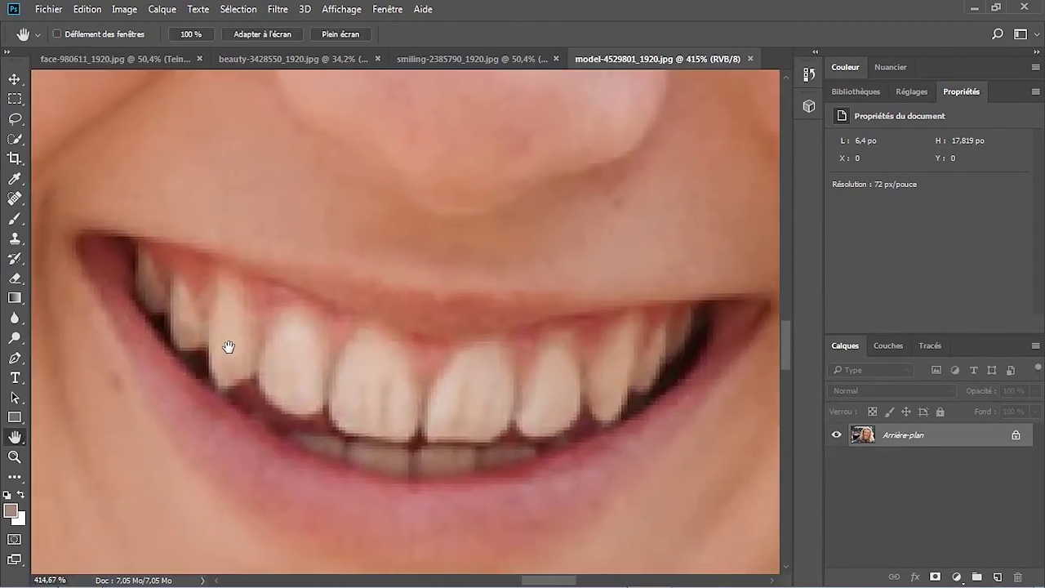
Add a Hue/Saturation layer at hue +180, saturation +100, with its mask inverted to black.
click(960, 578)
click(924, 396)
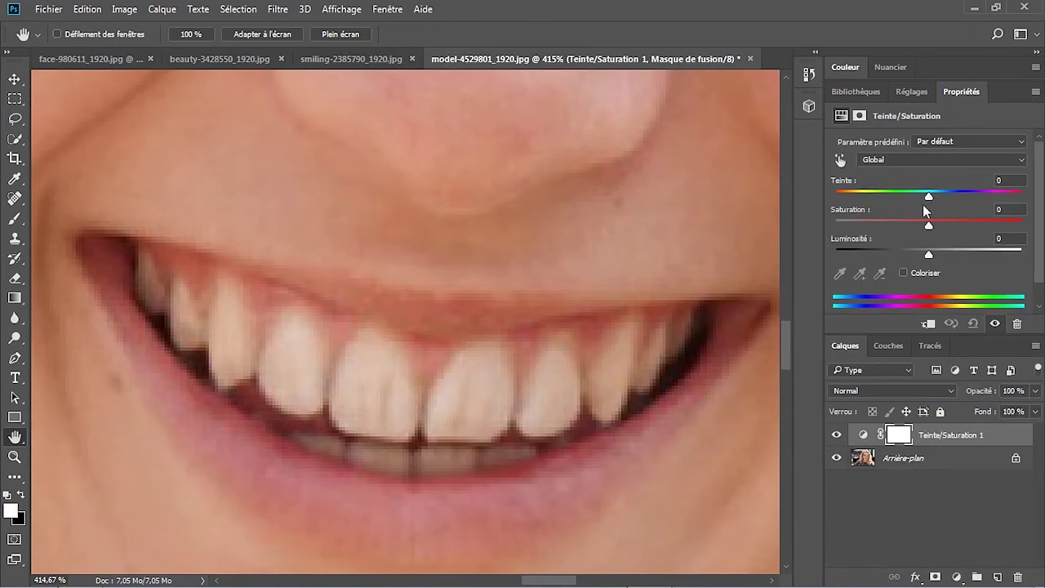
drag(929, 196, 1020, 196)
drag(932, 230, 1042, 267)
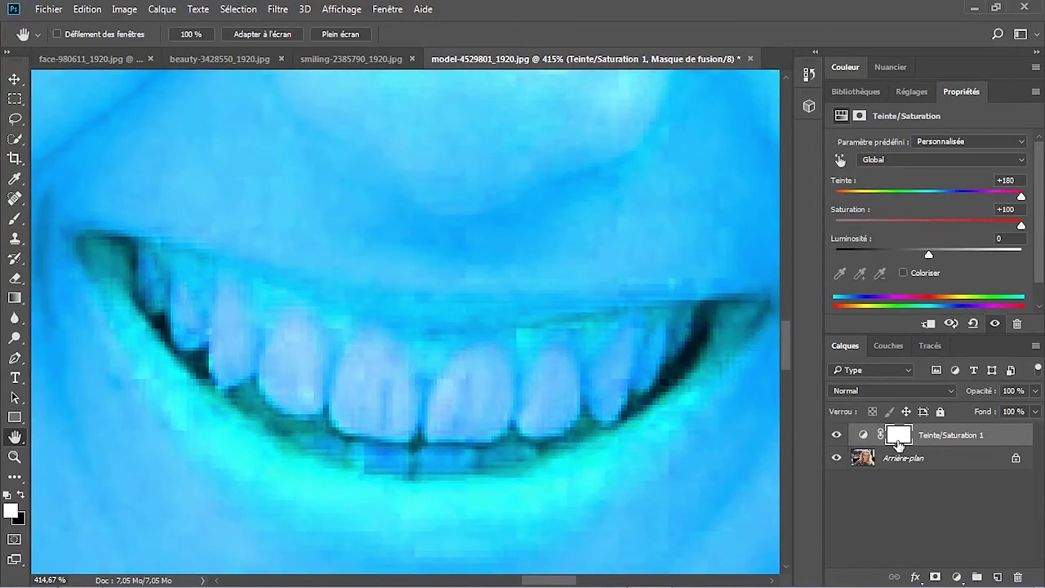
key(ctrl+i)
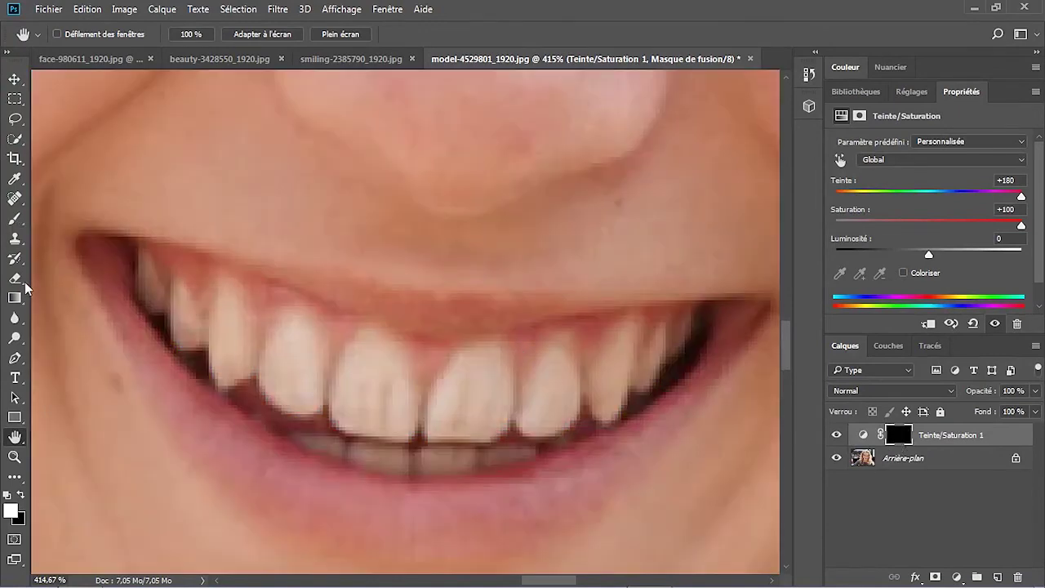
key(b)
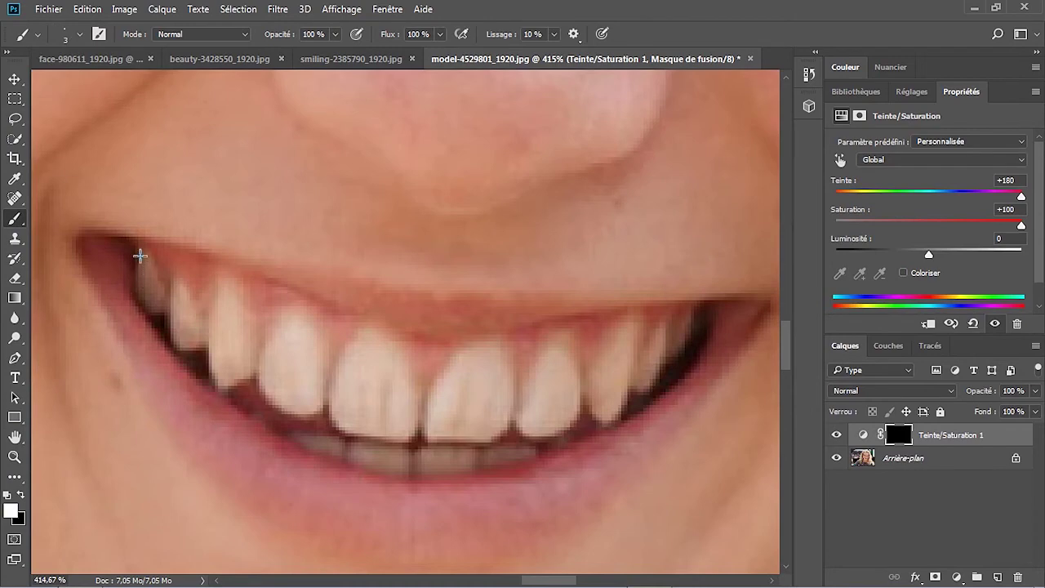
Paint white into the mask over each upper tooth, undoing one stray dab near the left edge.
mouse_move(141, 256)
mouse_down()
mouse_move(154, 298)
mouse_move(178, 288)
mouse_up()
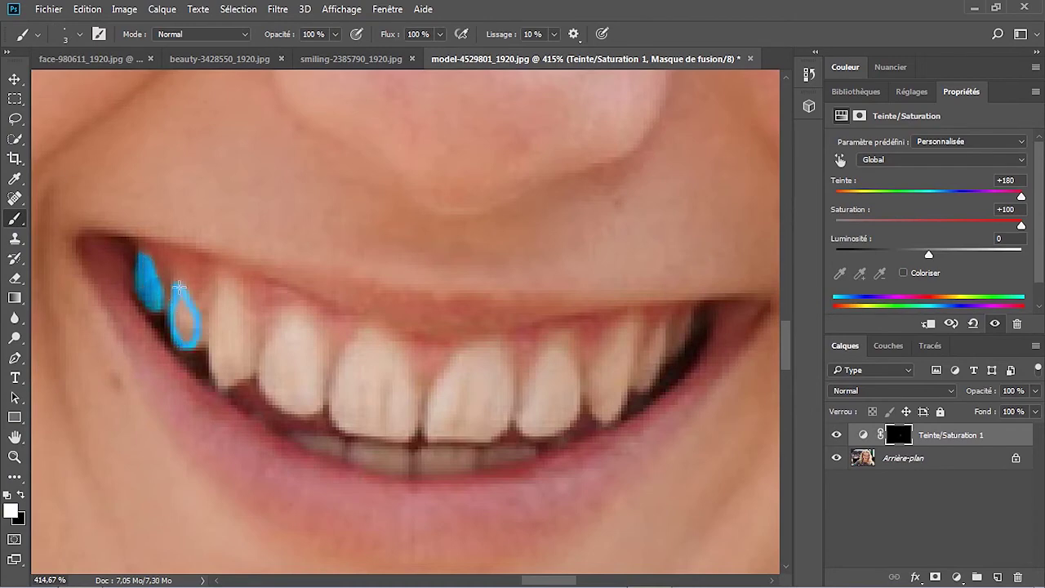
mouse_move(253, 347)
mouse_down()
mouse_move(214, 350)
mouse_move(230, 294)
mouse_up()
key(ctrl+z)
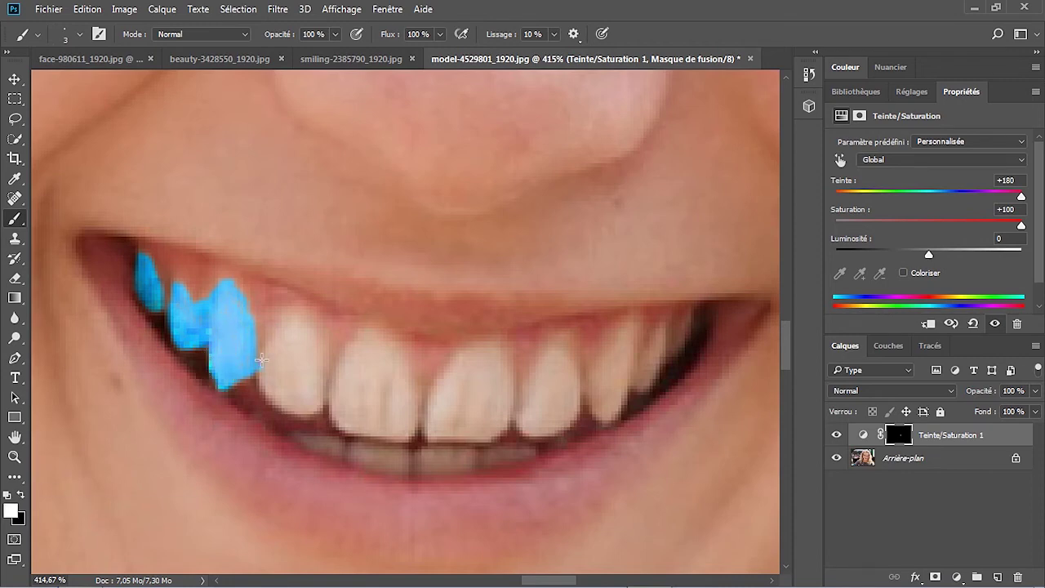
drag(299, 413, 263, 379)
drag(418, 420, 341, 422)
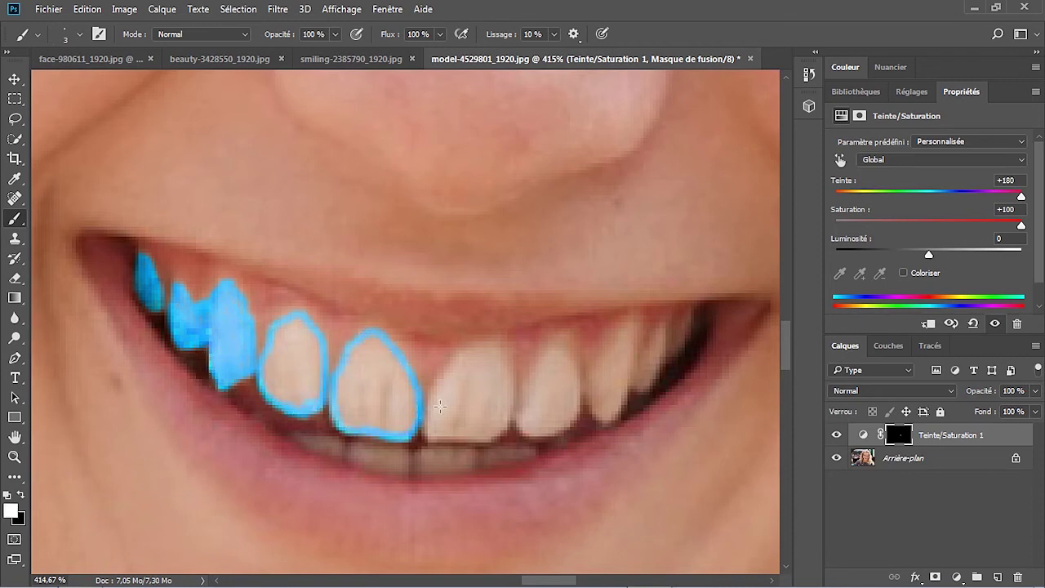
drag(440, 407, 429, 440)
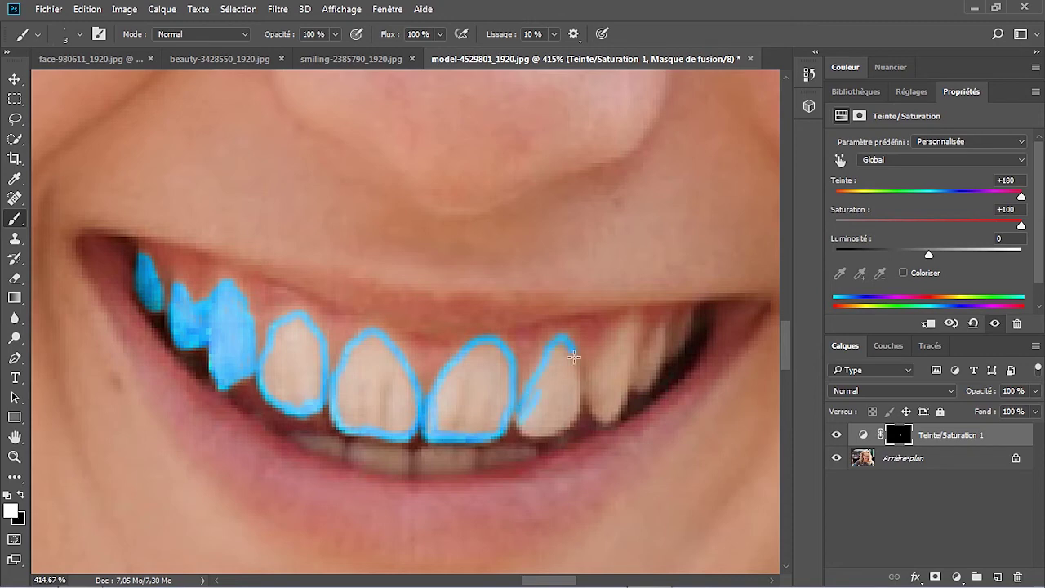
drag(575, 356, 575, 425)
drag(587, 389, 601, 414)
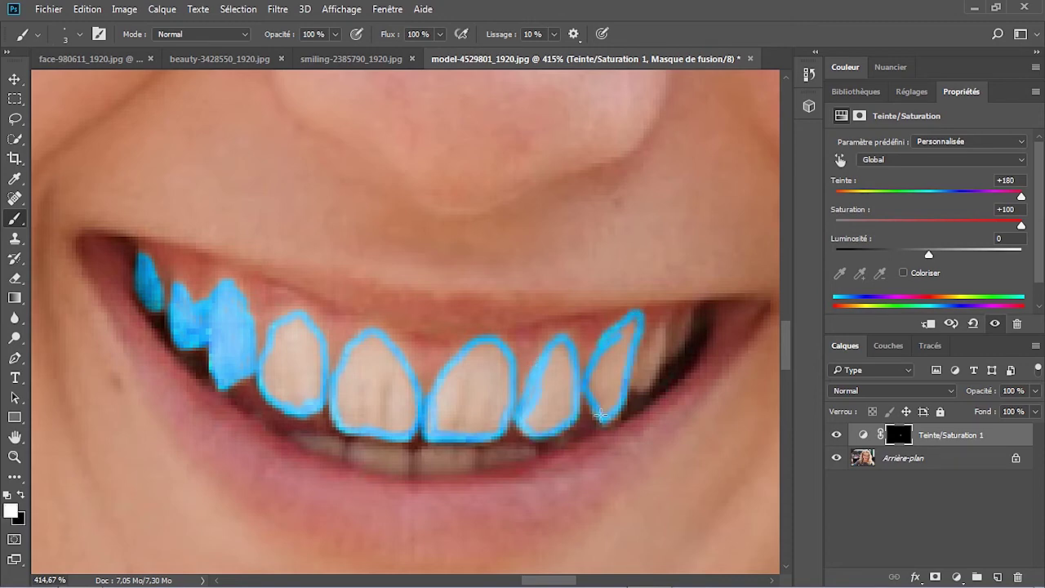
drag(637, 382, 690, 327)
Paint the lower front teeth, fill the tooth interiors at brush size 10, then return to size 3.
mouse_move(543, 451)
mouse_down()
mouse_move(468, 468)
mouse_move(359, 453)
mouse_move(404, 466)
mouse_move(268, 422)
mouse_up()
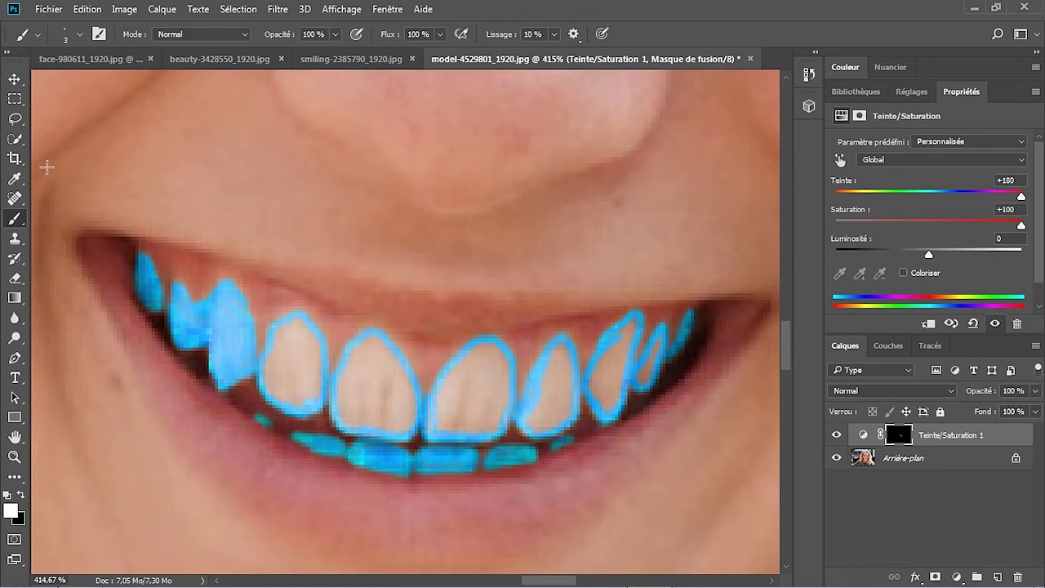
click(79, 34)
mouse_move(282, 327)
mouse_down()
mouse_move(406, 417)
mouse_move(445, 412)
mouse_move(493, 352)
mouse_move(648, 368)
mouse_up()
click(21, 495)
key(bracketleft)
key(bracketleft)
key(bracketleft)
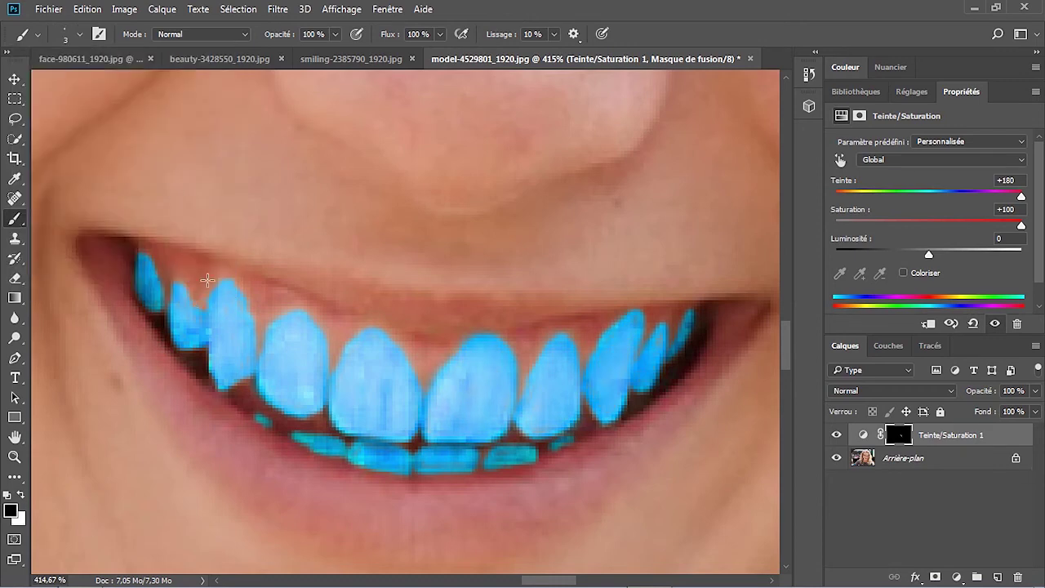
key(x)
Reset the Hue/Saturation values, then set Saturation to -74 and Lightness to +23.
click(974, 325)
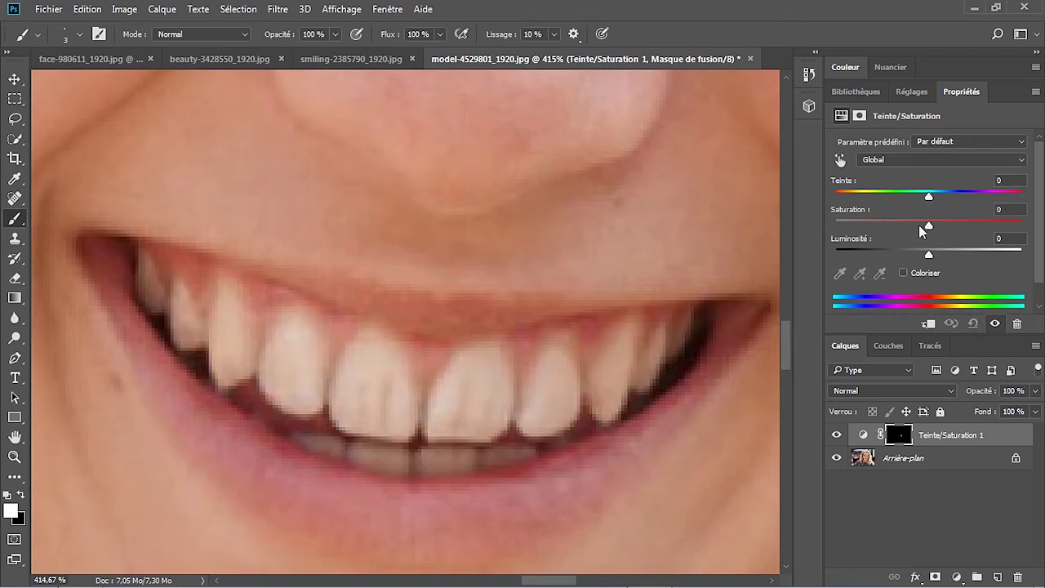
drag(929, 226, 885, 226)
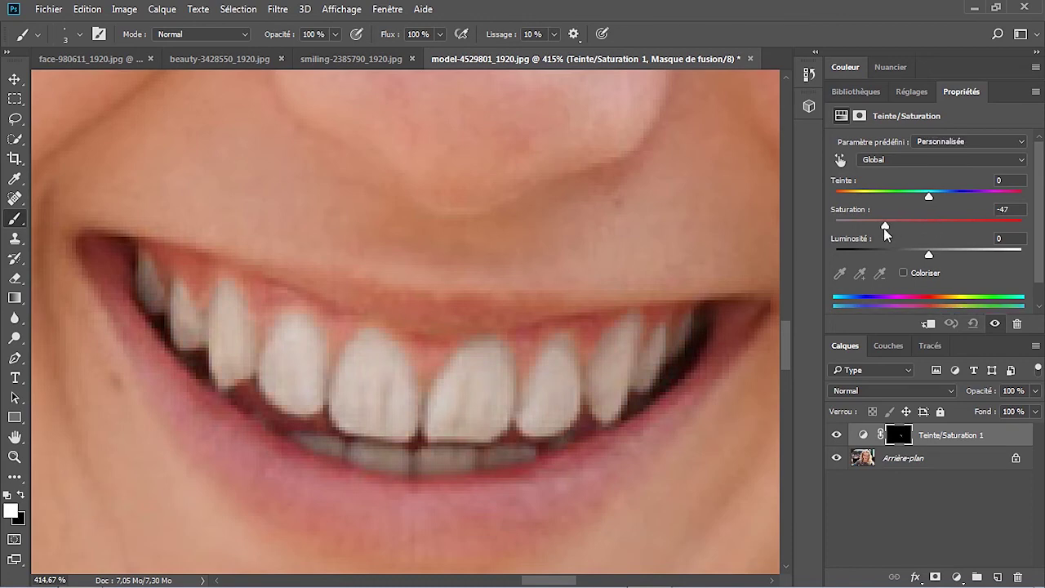
drag(929, 256, 947, 255)
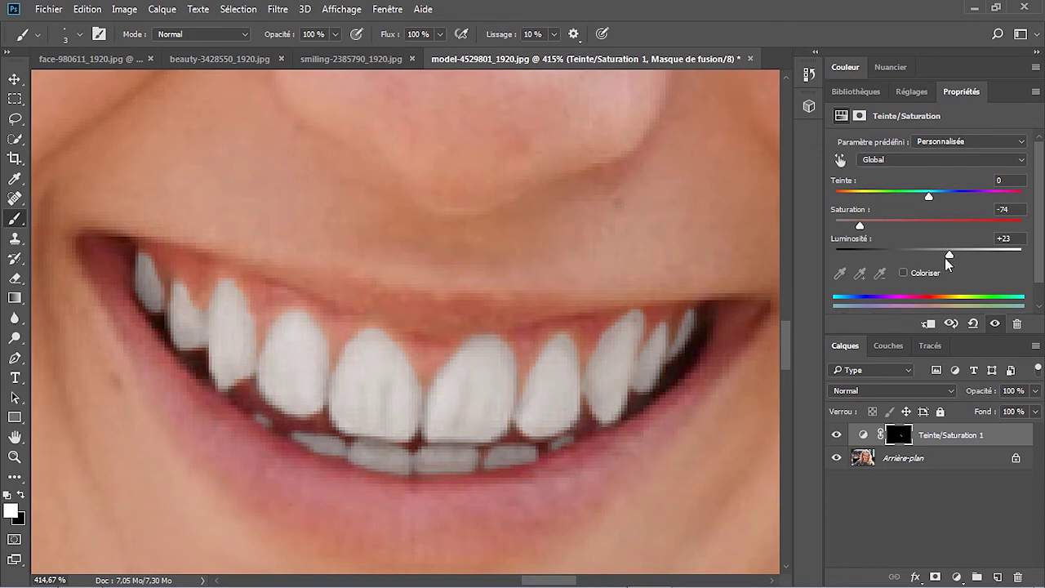
Fit the whole photo on screen and toggle the adjustment layer off and on to compare.
click(15, 457)
click(456, 34)
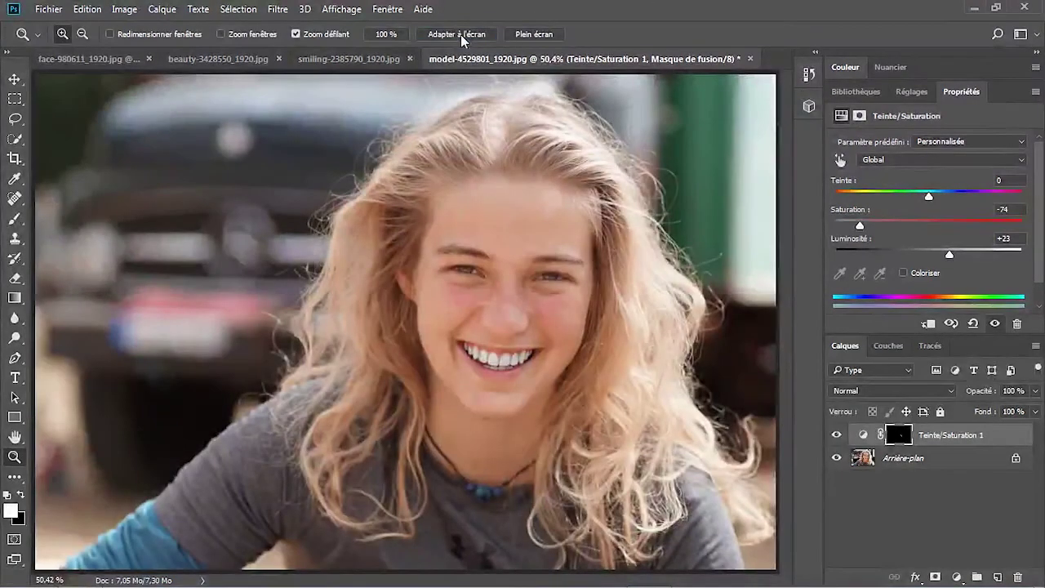
click(838, 435)
click(835, 437)
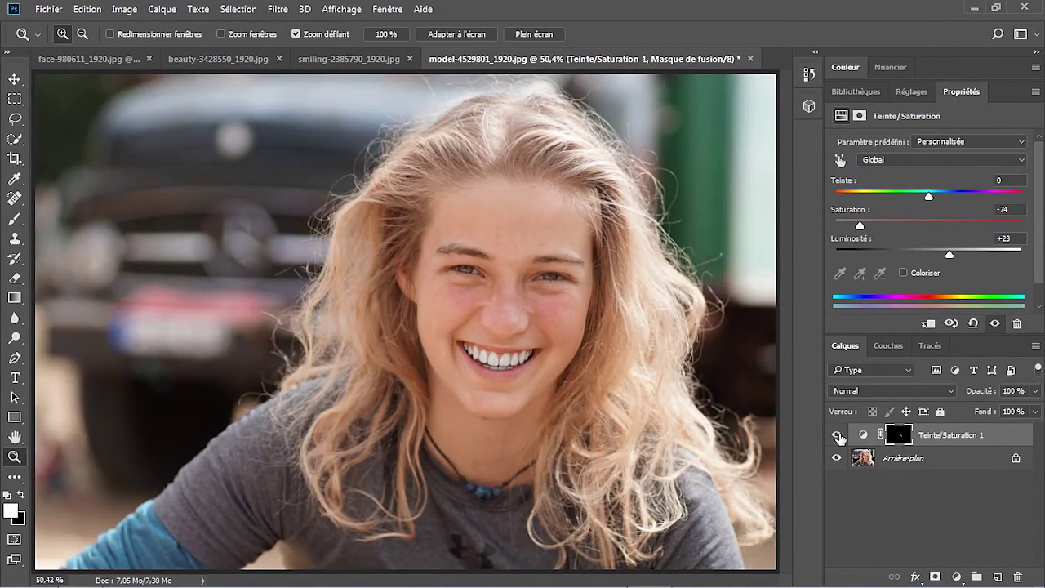